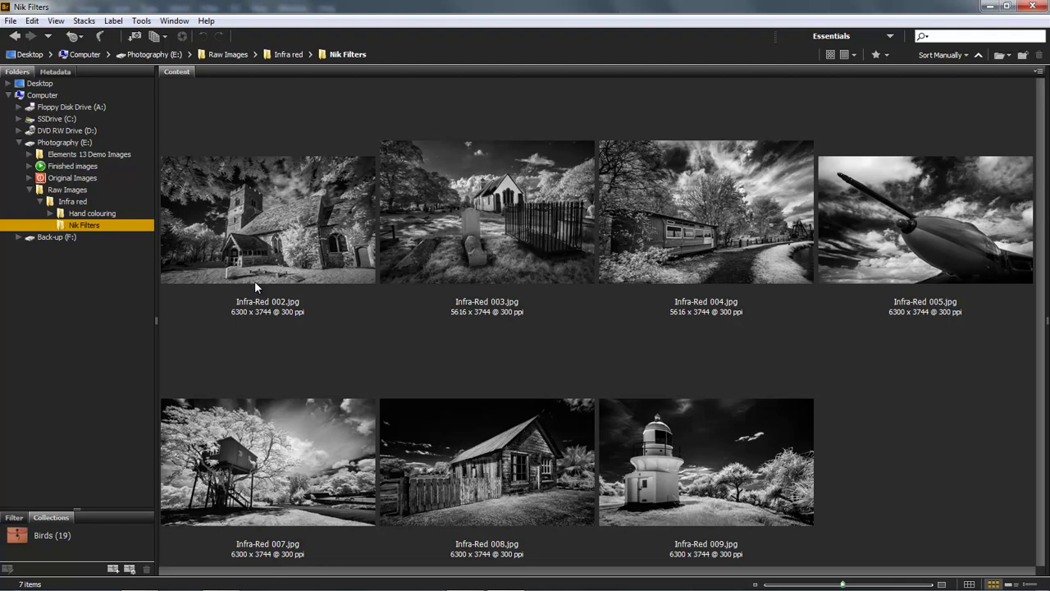
- Open Infra-Red 002.jpg from Bridge in Photoshop and launch the Silver Efex Pro 2 filter on it
{"action": "left_click", "coordinate": [256, 235]}
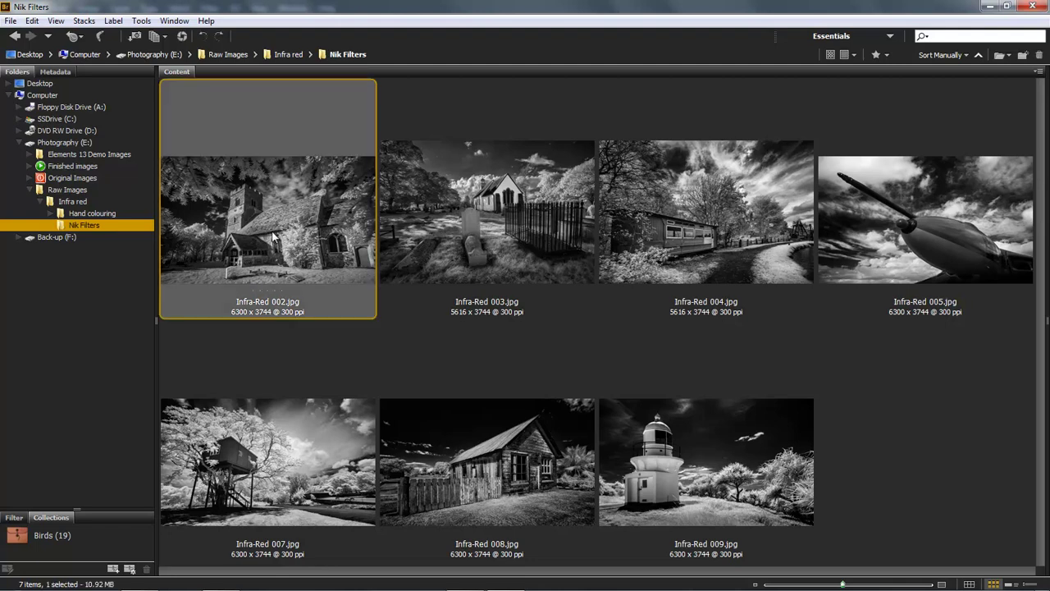
{"action": "double_click", "coordinate": [265, 237]}
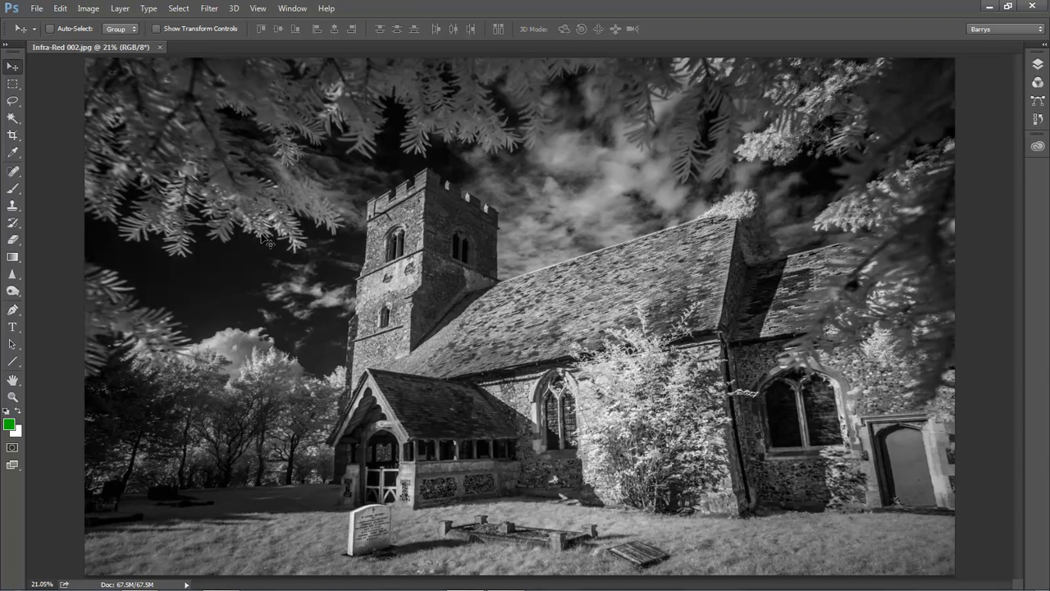
{"action": "left_click", "coordinate": [210, 9]}
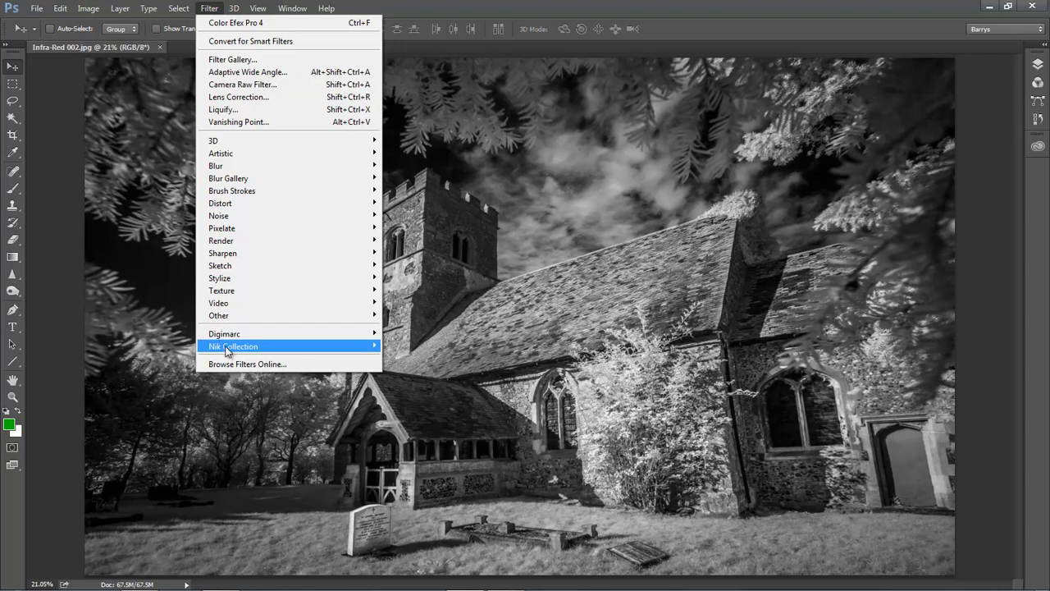
{"action": "mouse_move", "coordinate": [228, 351]}
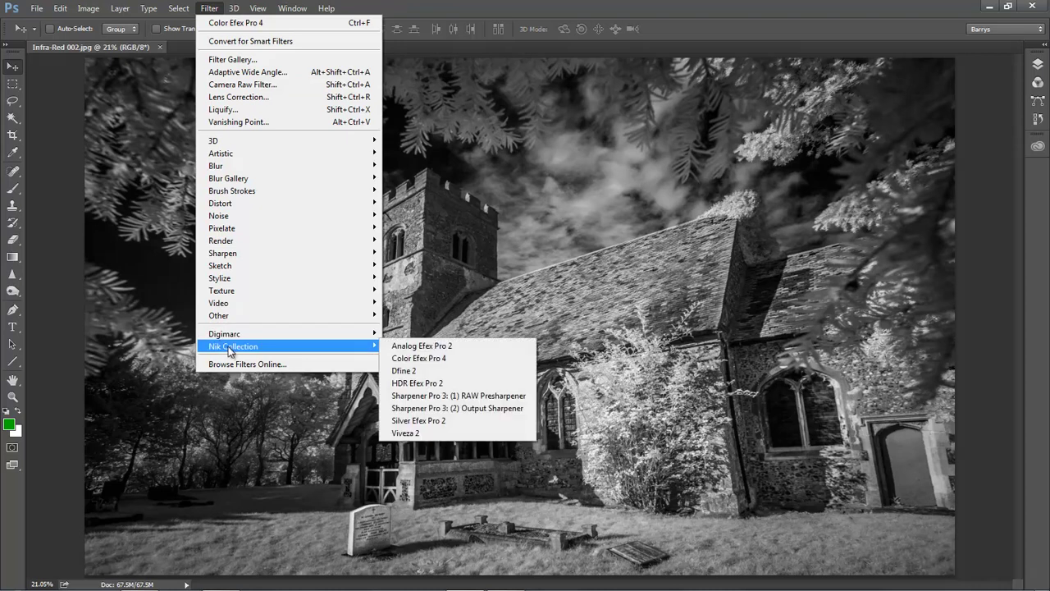
{"action": "left_click", "coordinate": [431, 423]}
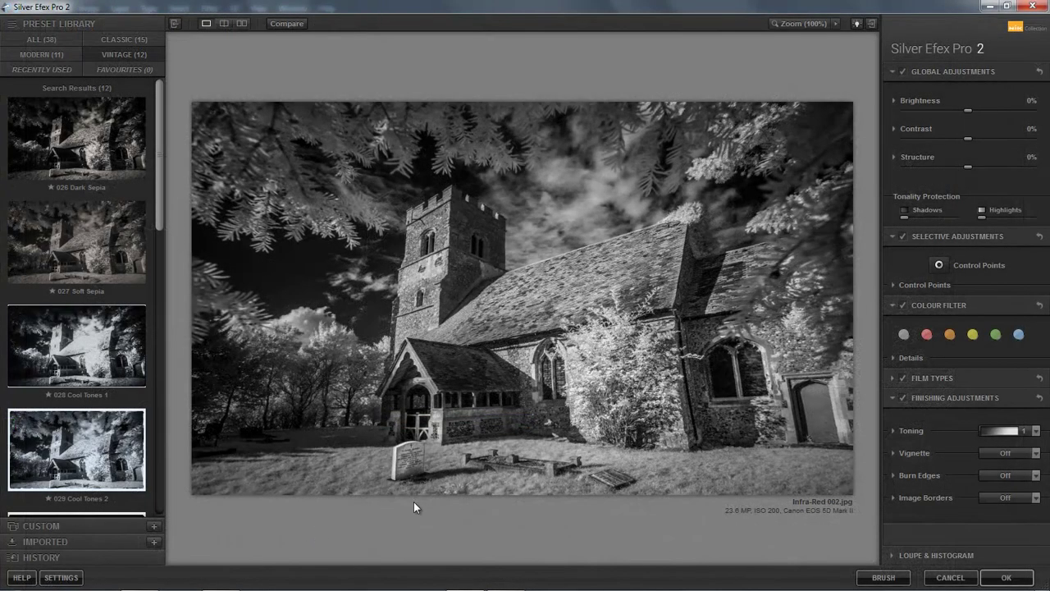
{"action": "left_click", "coordinate": [1008, 7]}
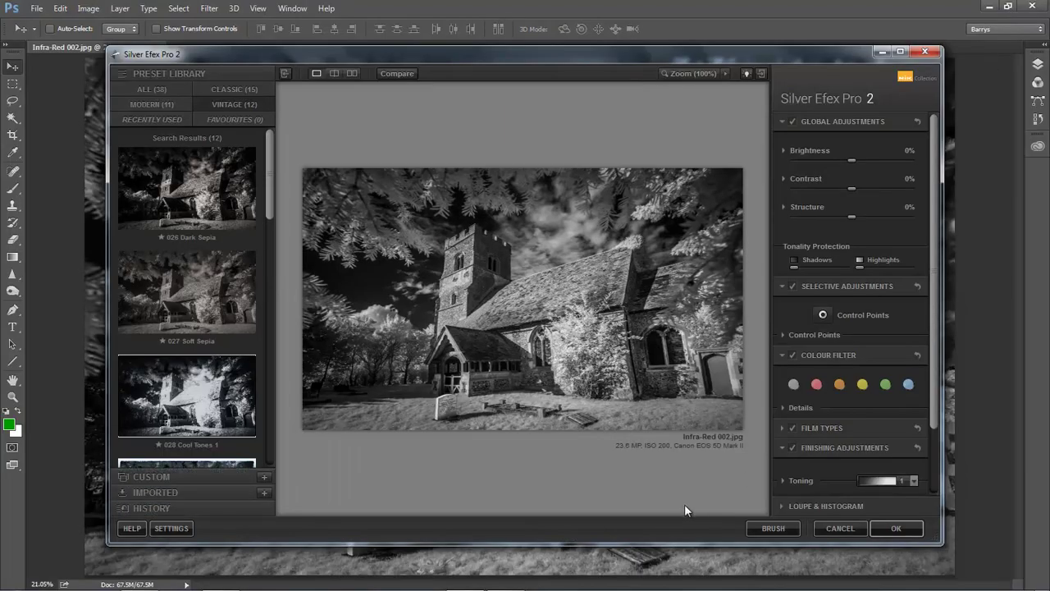
{"action": "left_click", "coordinate": [900, 52]}
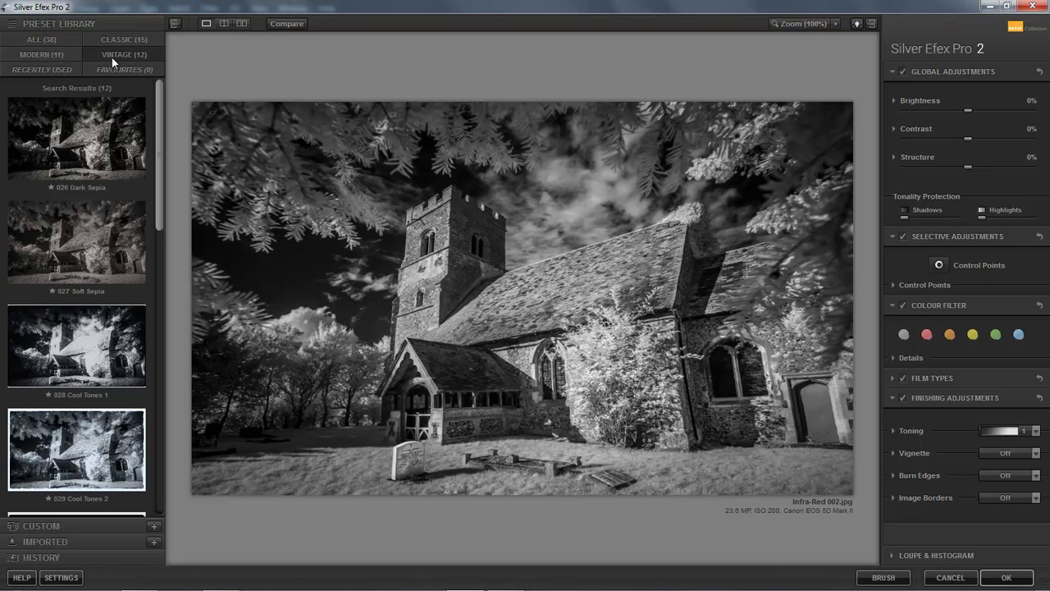
- Try the vintage preset 026 Dark Sepia on the church photo and compare it with the original
{"action": "left_click", "coordinate": [53, 55]}
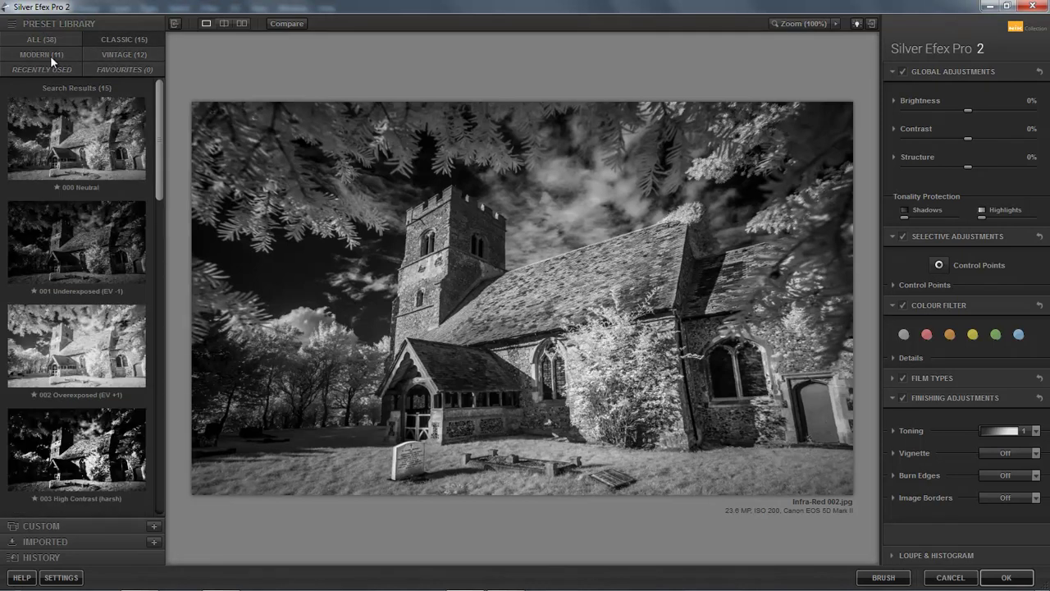
{"action": "left_click", "coordinate": [124, 54]}
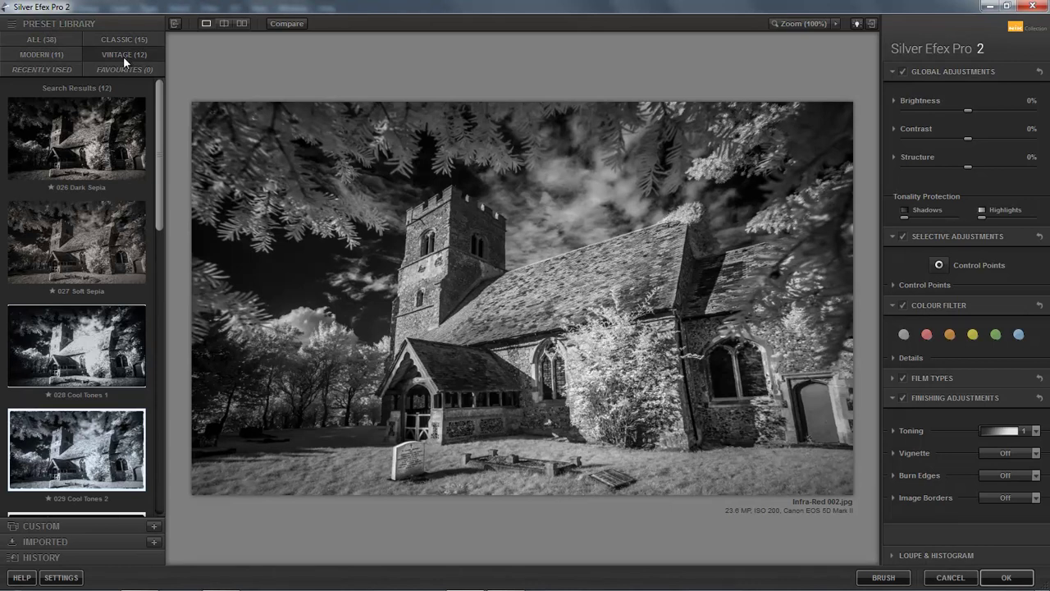
{"action": "left_click", "coordinate": [69, 159]}
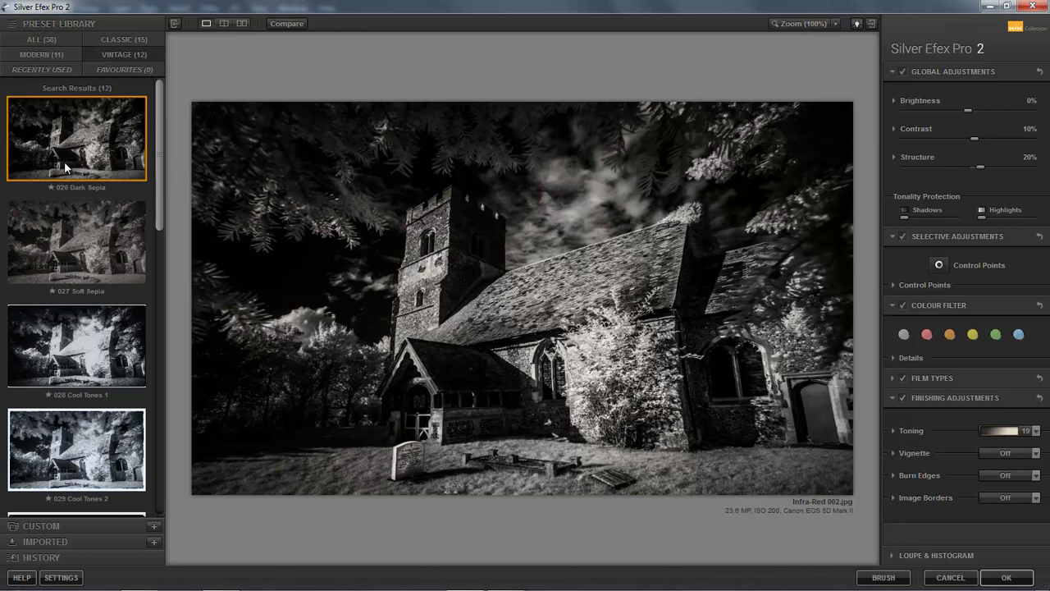
{"action": "left_click", "coordinate": [286, 25]}
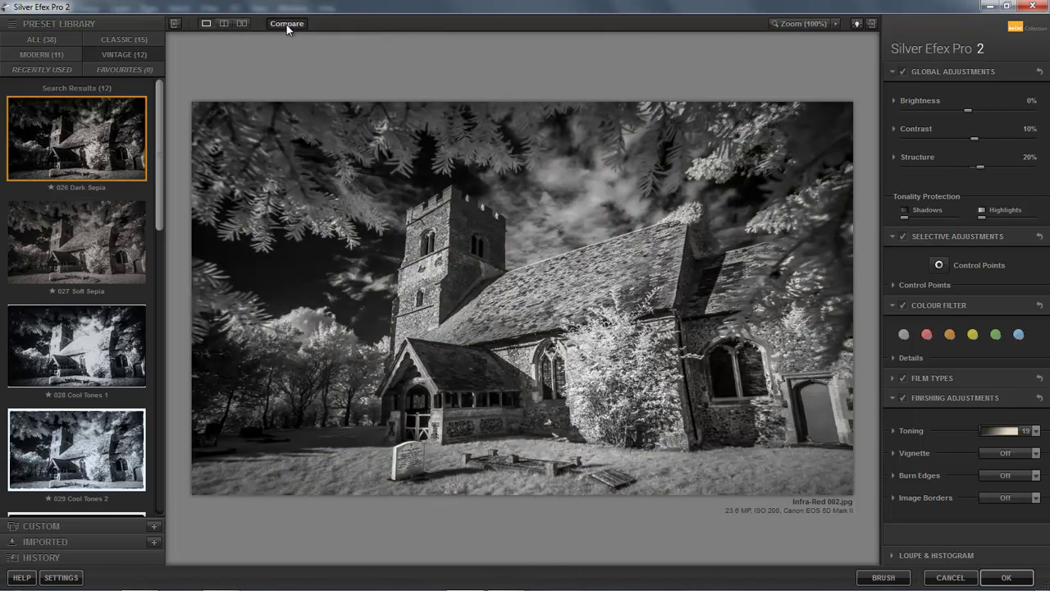
{"action": "left_click", "coordinate": [287, 25]}
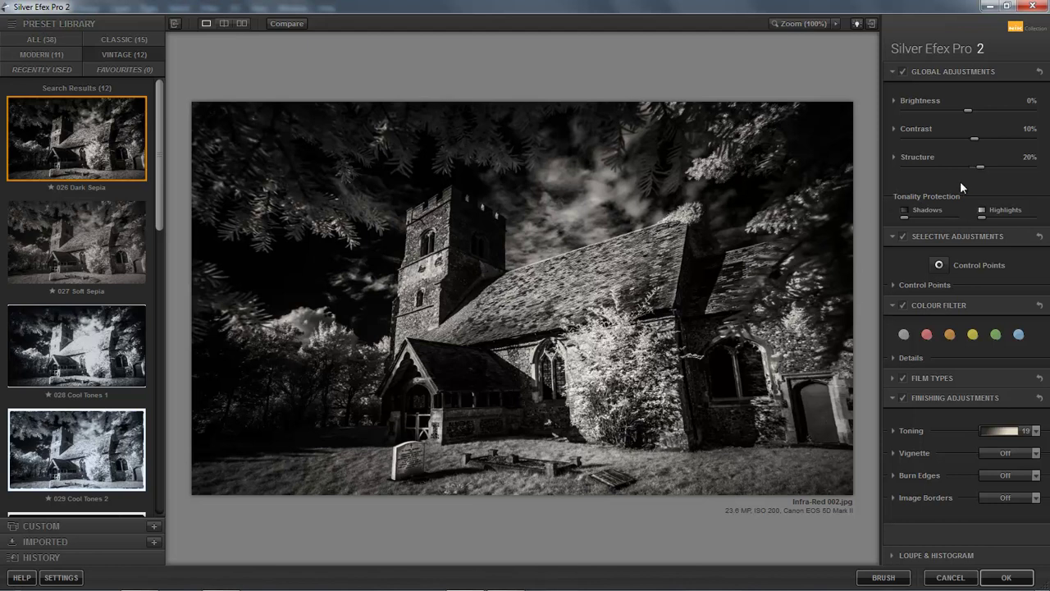
- Raise the global brightness to 20%, and try the vintage preset 027 Soft Sepia
{"action": "left_click_drag", "start_coordinate": [971, 112], "coordinate": [982, 113]}
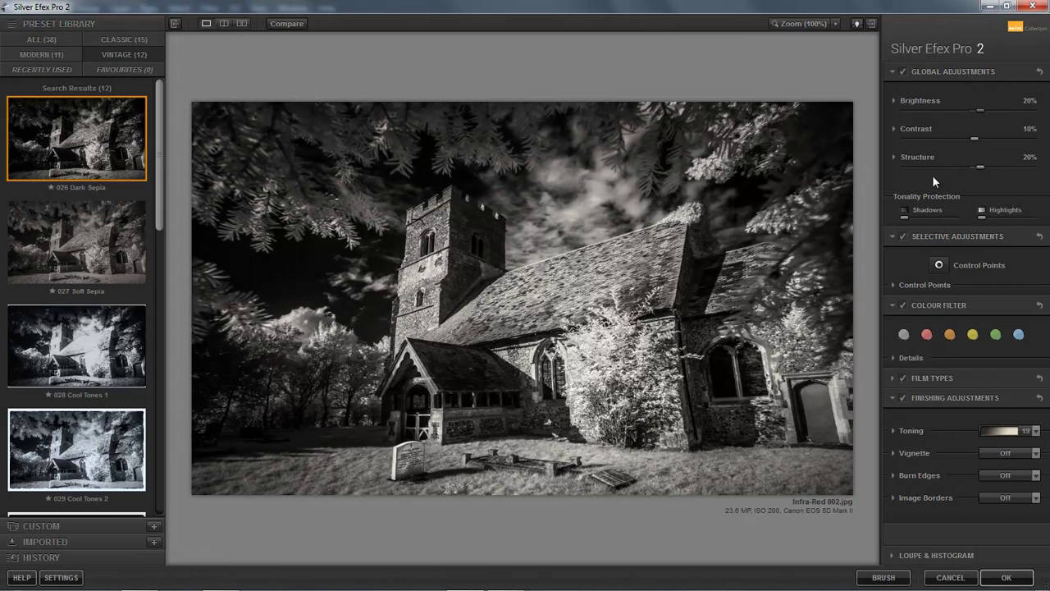
{"action": "left_click", "coordinate": [83, 244]}
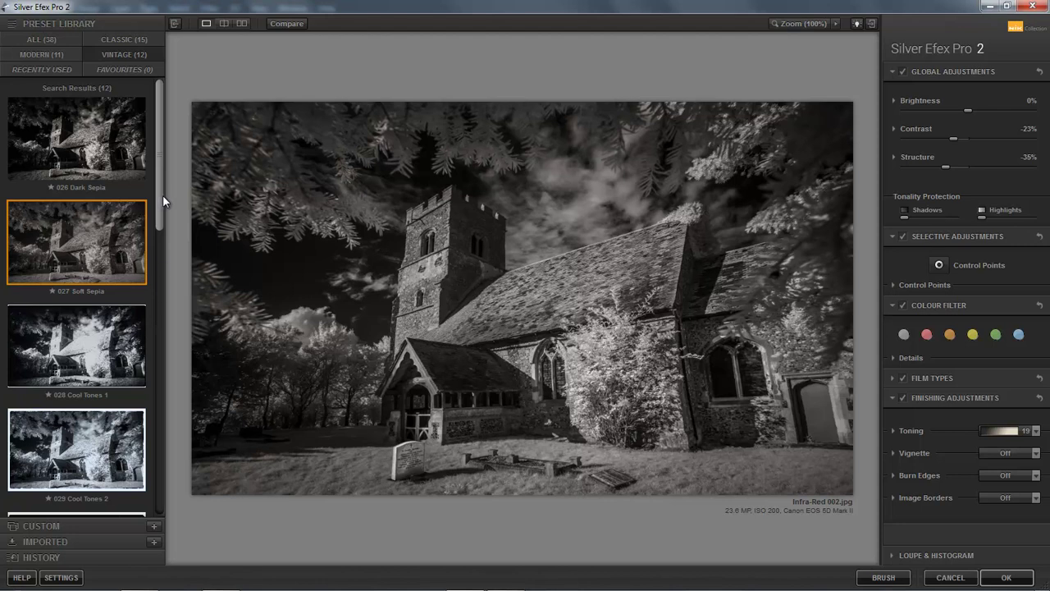
- Apply the vintage preset 034 Yellowed 2 and set the global brightness to 16%
{"action": "left_click_drag", "start_coordinate": [161, 195], "coordinate": [170, 440]}
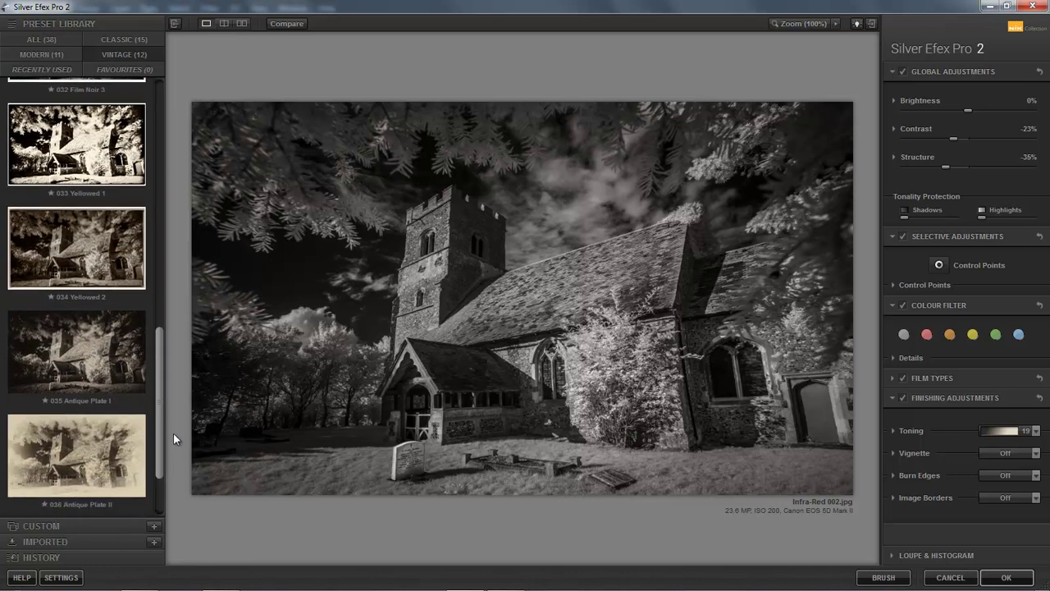
{"action": "left_click", "coordinate": [82, 246]}
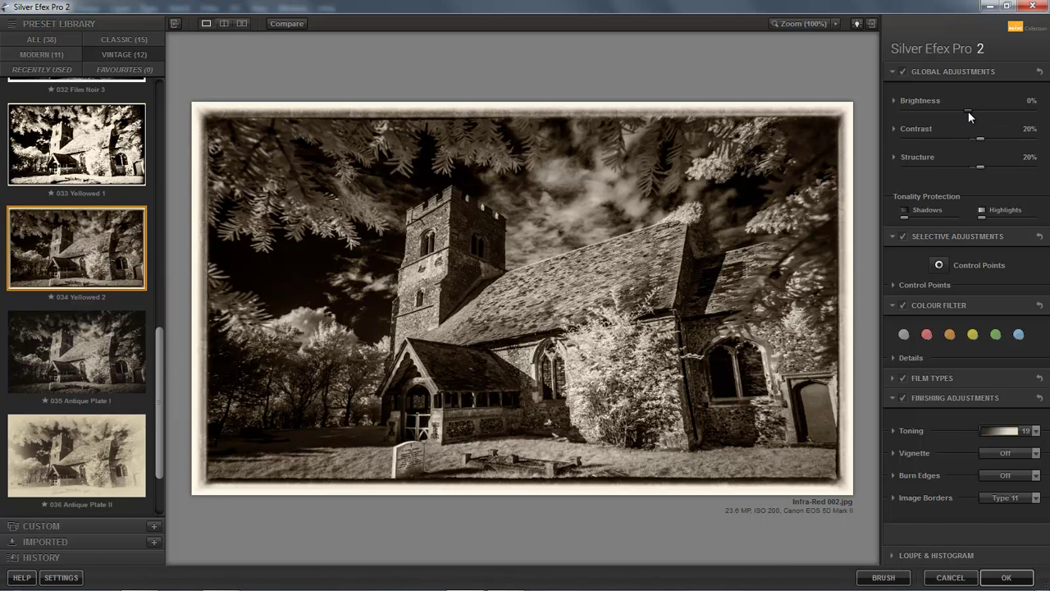
{"action": "left_click_drag", "start_coordinate": [974, 112], "coordinate": [978, 112]}
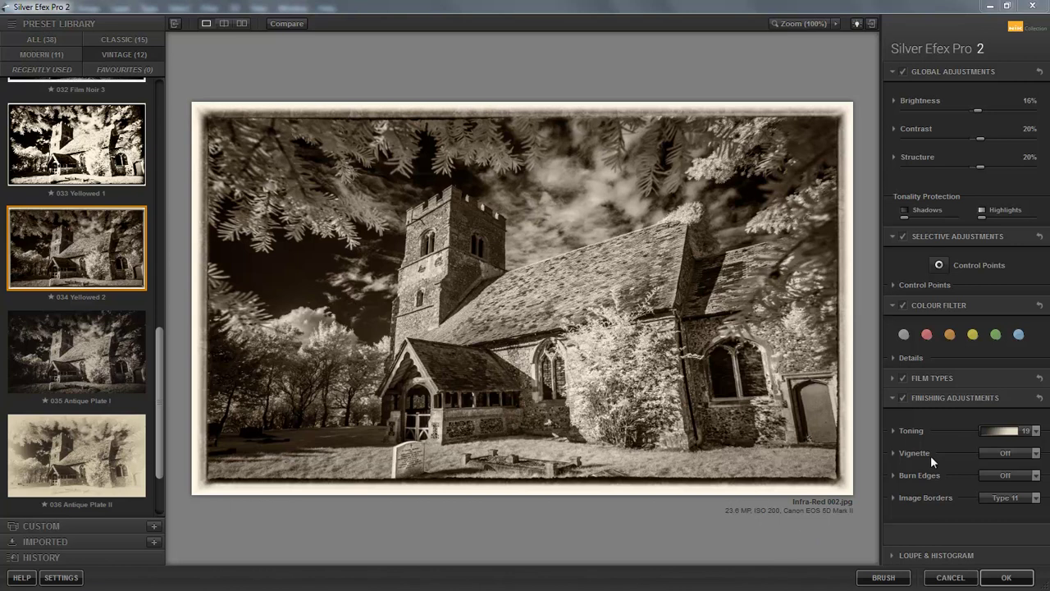
- Preview other image border types in the finishing adjustments and set the image border to Off
{"action": "left_click", "coordinate": [892, 398]}
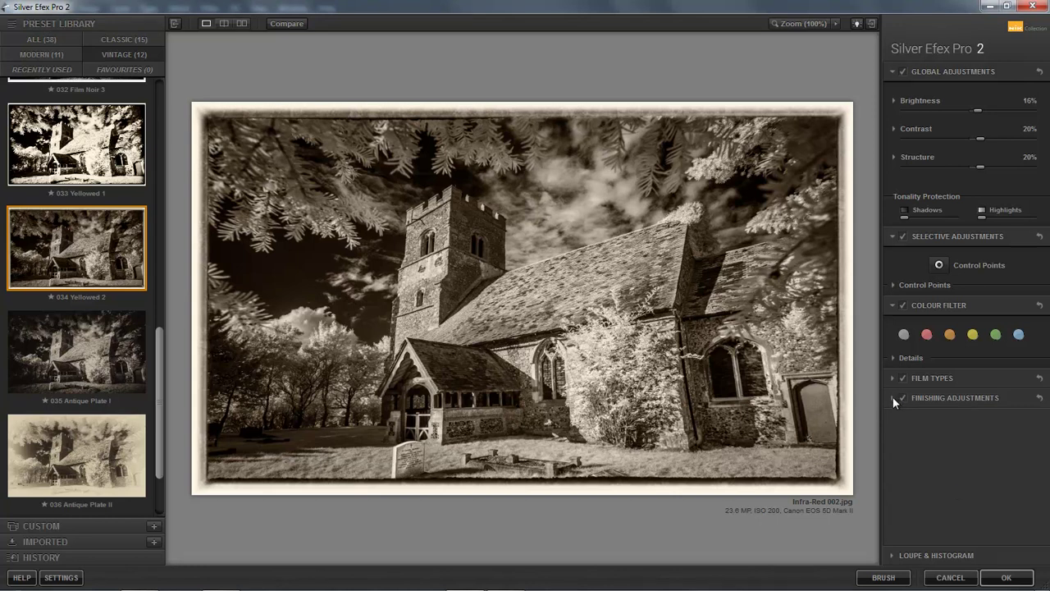
{"action": "left_click", "coordinate": [893, 398]}
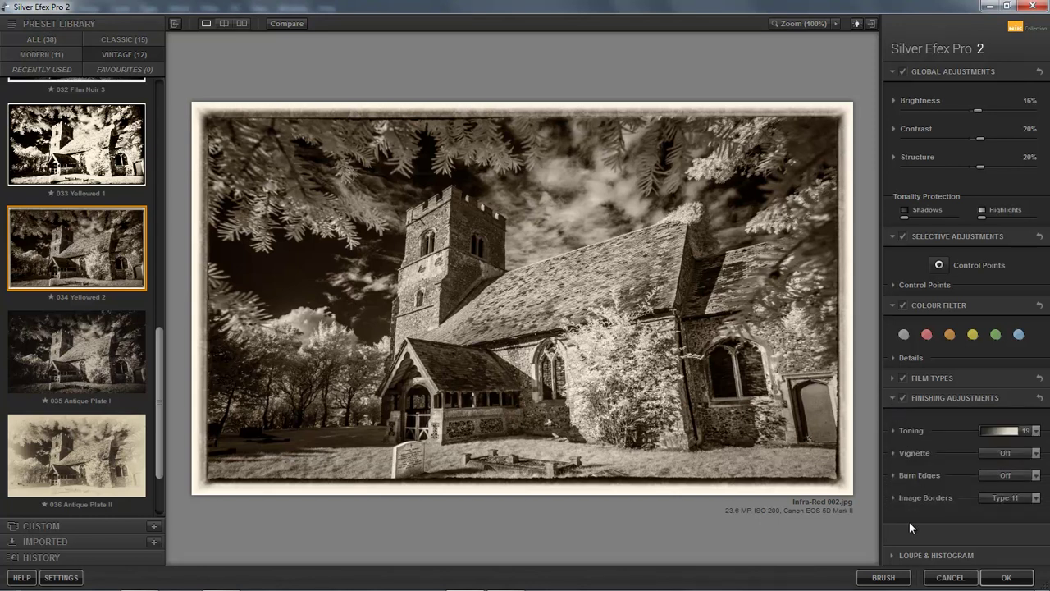
{"action": "left_click", "coordinate": [1036, 501]}
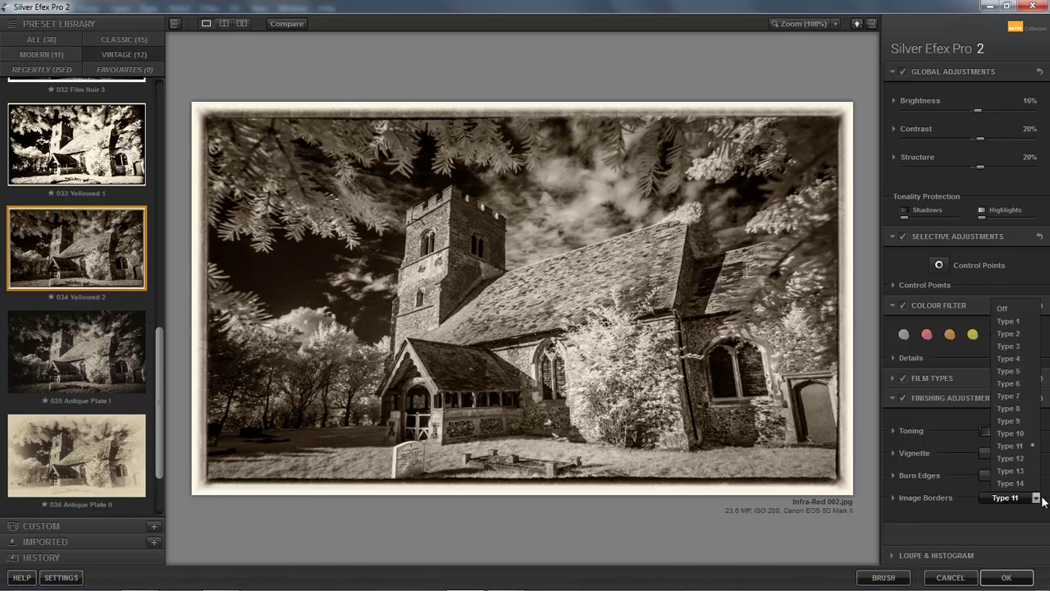
{"action": "left_click", "coordinate": [1014, 484]}
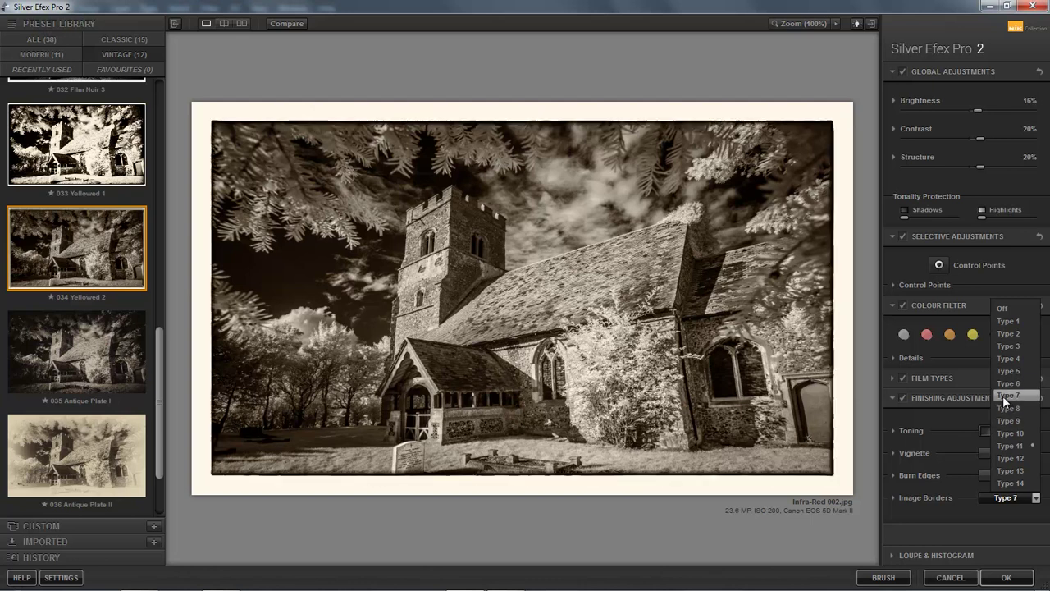
{"action": "left_click", "coordinate": [1002, 309]}
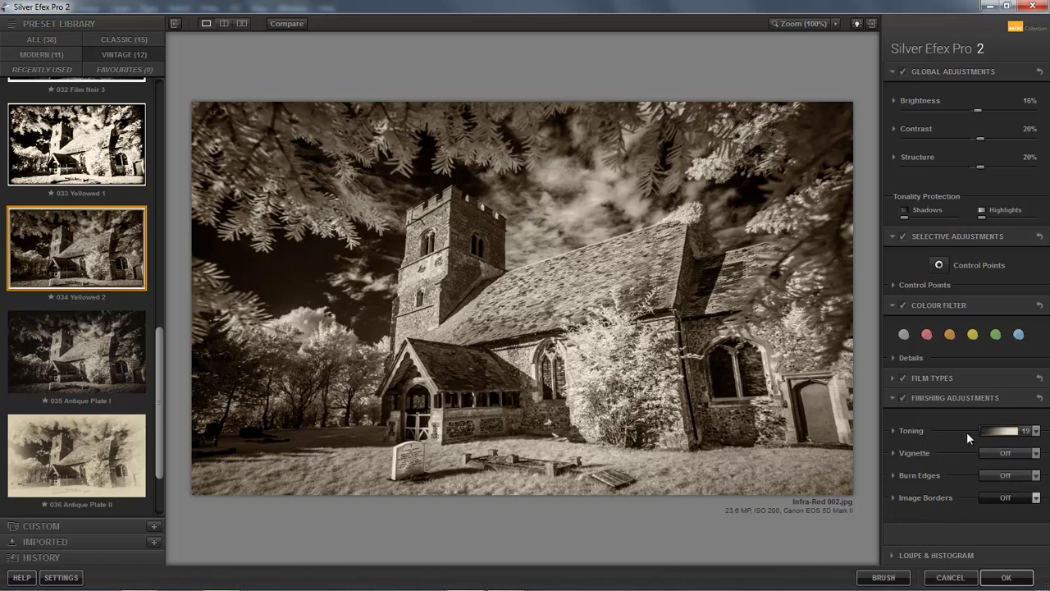
- Preview alternative toning options, keep sepia toning 19, and apply the Silver Efex Pro 2 filter to the image
{"action": "left_click", "coordinate": [1037, 431]}
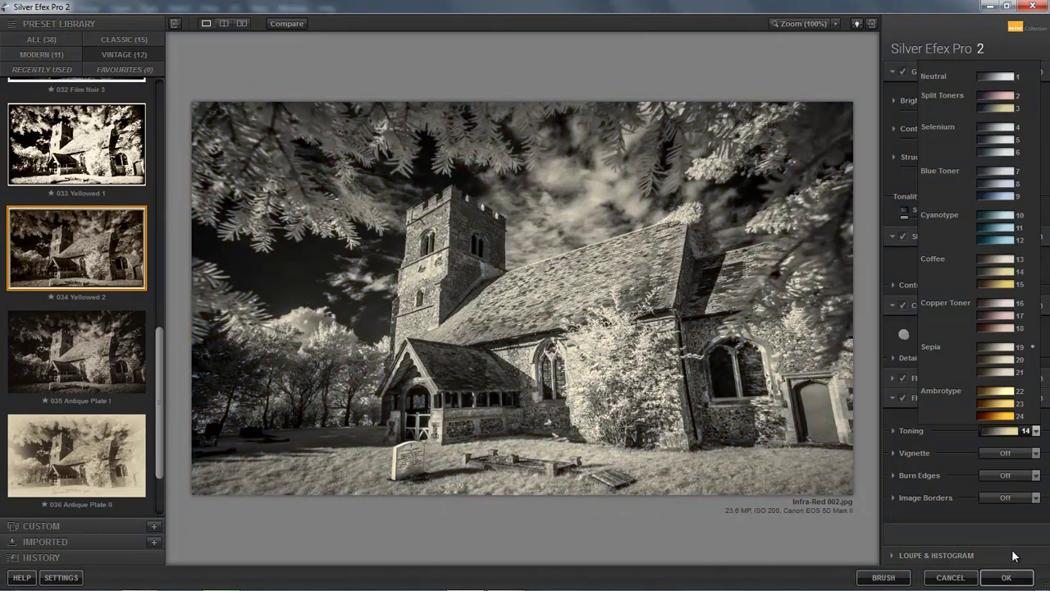
{"action": "left_click", "coordinate": [1015, 558]}
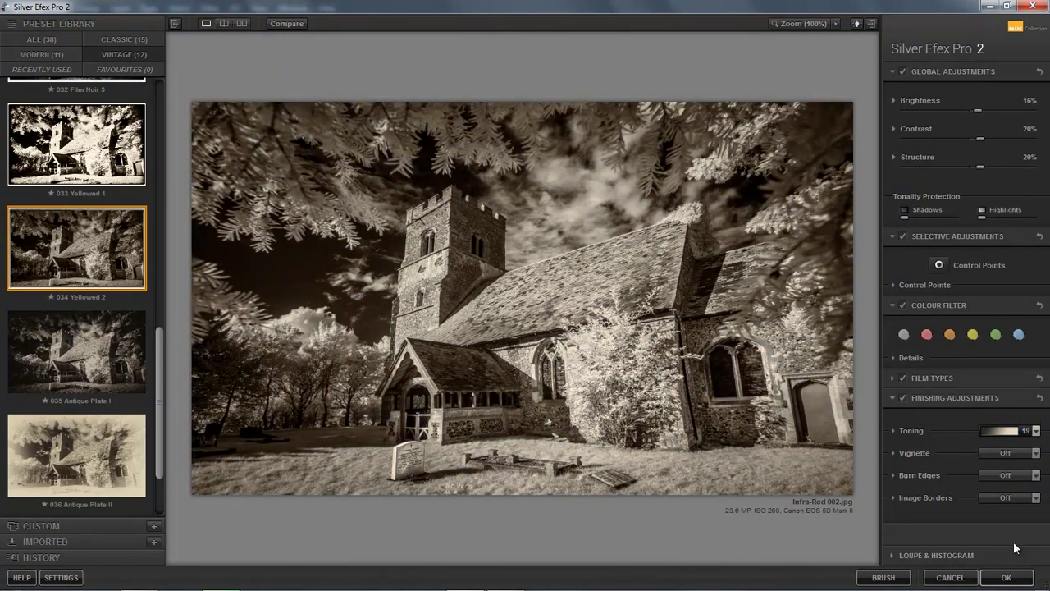
{"action": "left_click", "coordinate": [1009, 579]}
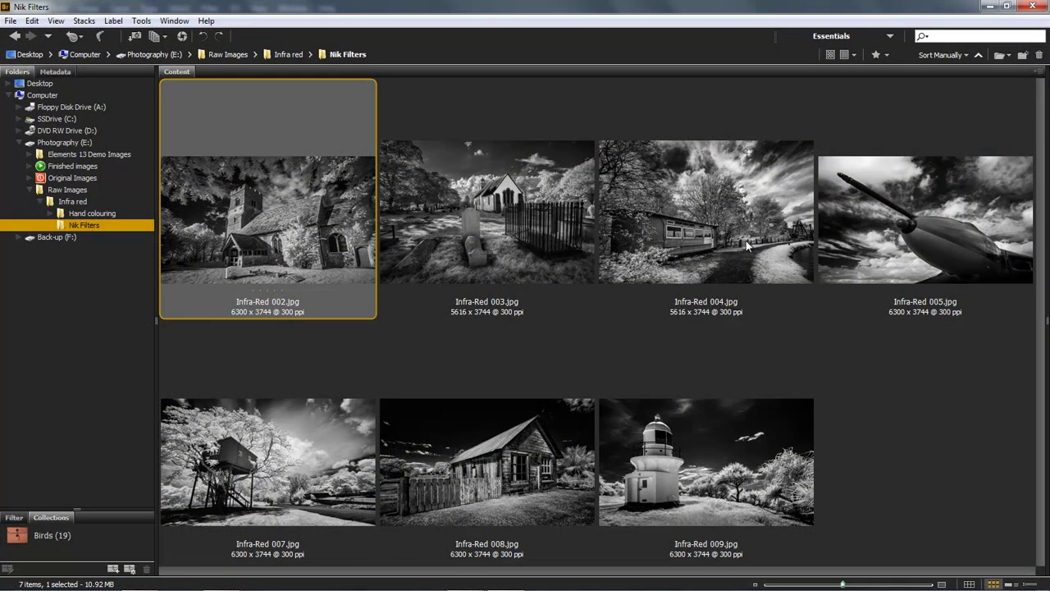
- Open Infra-Red 004.jpg from Bridge in Photoshop, fit it to the screen, and launch the Color Efex Pro 4 filter
{"action": "left_click", "coordinate": [712, 221]}
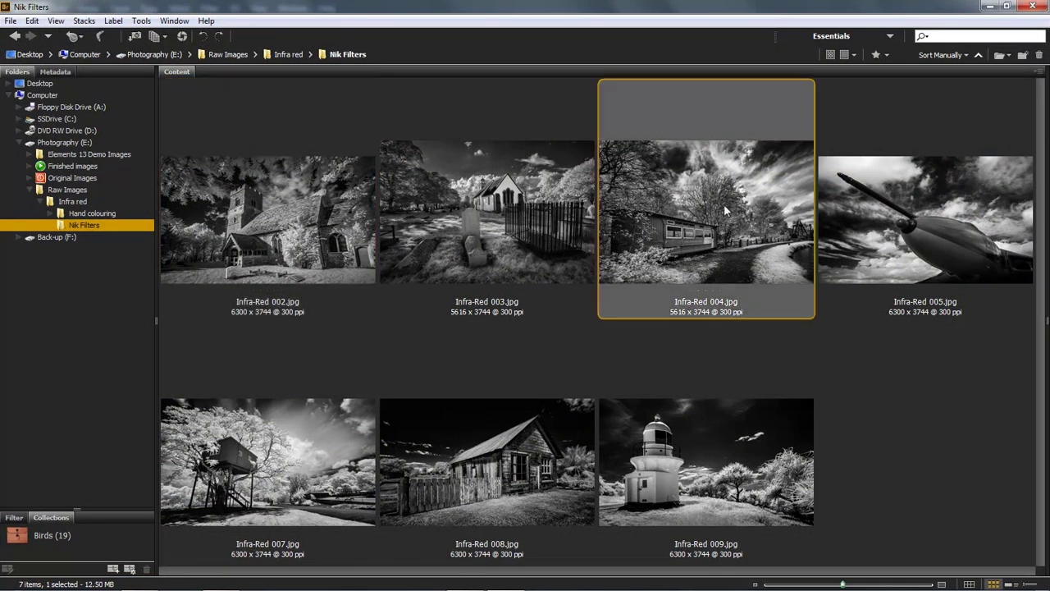
{"action": "double_click", "coordinate": [713, 209]}
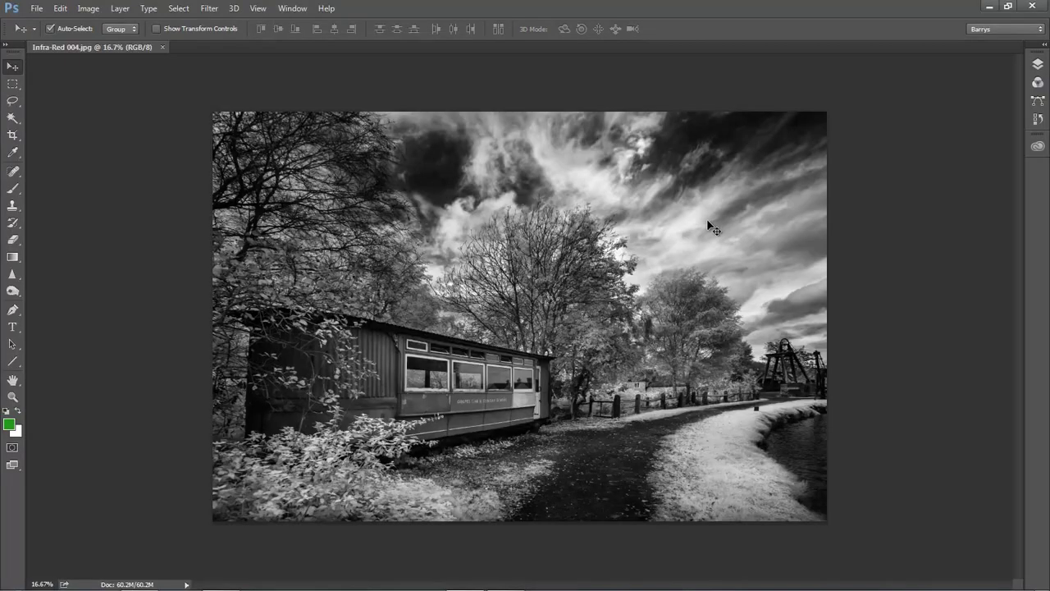
{"action": "key", "text": "ctrl+0"}
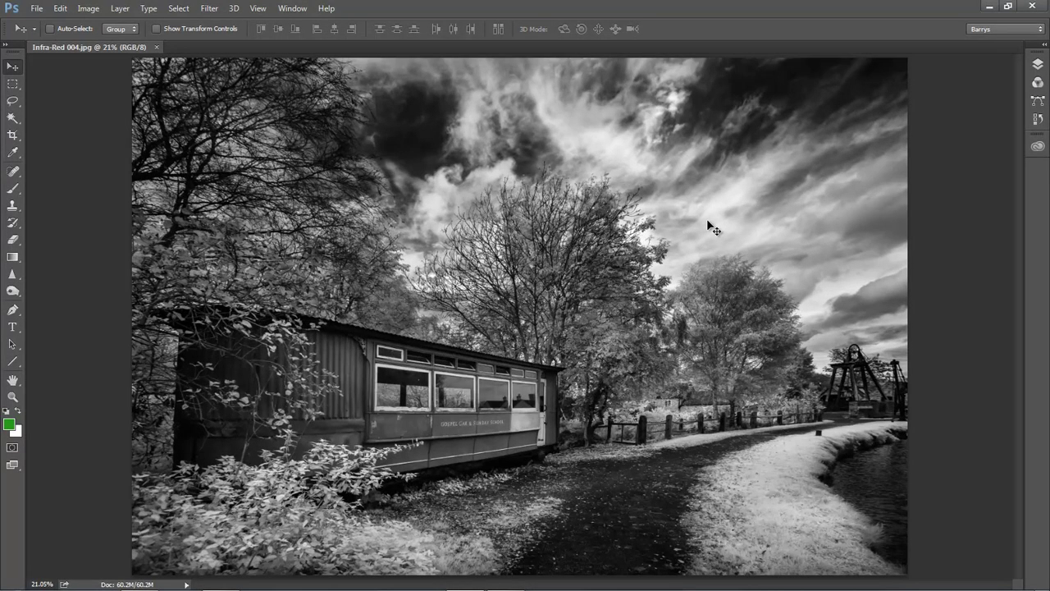
{"action": "left_click", "coordinate": [207, 9]}
{"action": "mouse_move", "coordinate": [239, 346]}
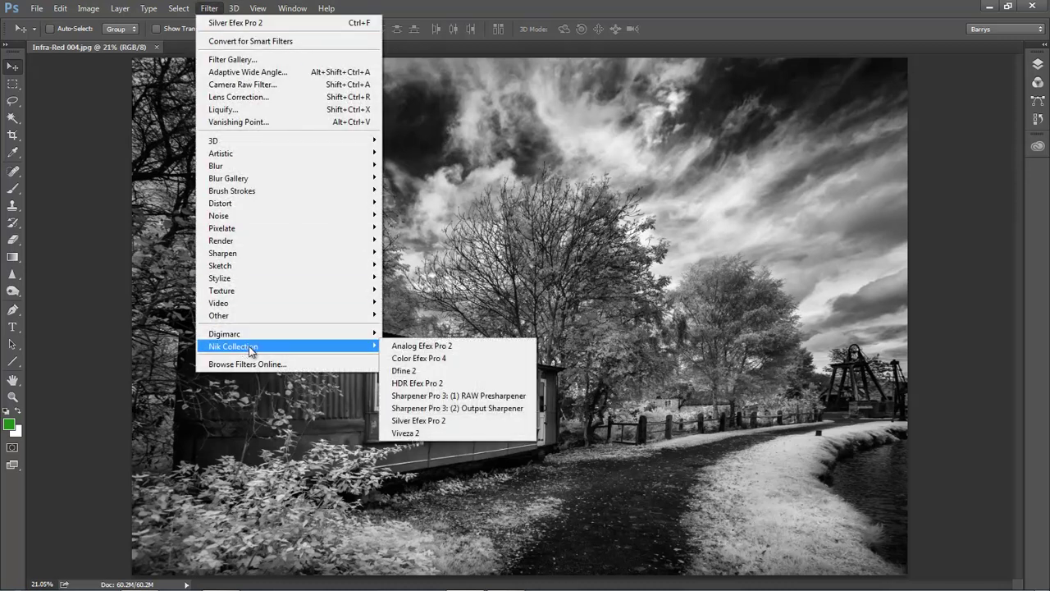
{"action": "left_click", "coordinate": [474, 361]}
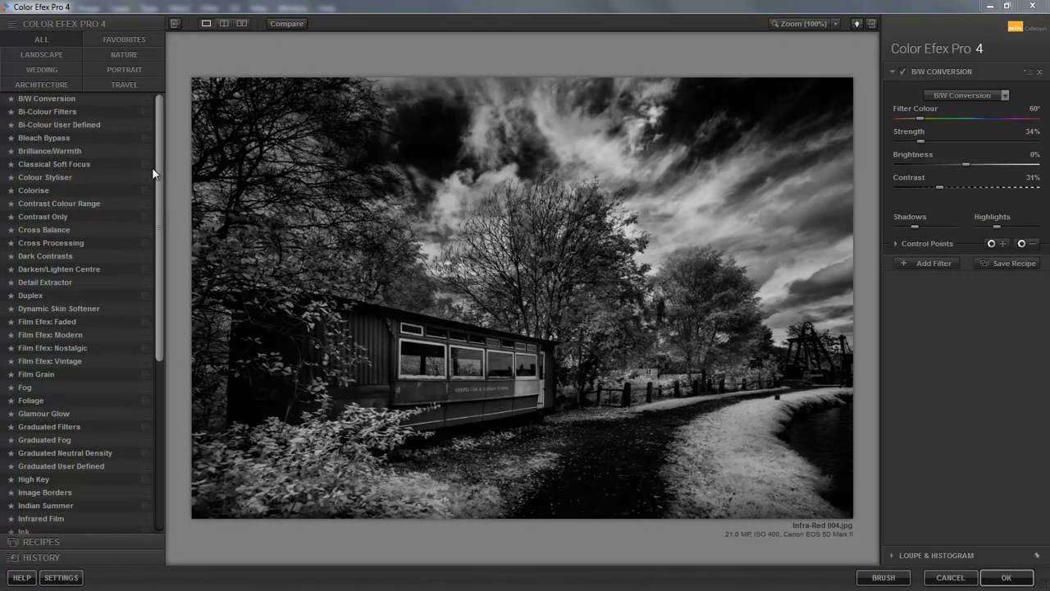
- Apply the Cross Processing filter from the Landscape category, compare it with the original, and show the filter's presets
{"action": "mouse_move", "coordinate": [160, 162]}
{"action": "left_mouse_down"}
{"action": "mouse_move", "coordinate": [164, 257]}
{"action": "mouse_move", "coordinate": [159, 150]}
{"action": "left_mouse_up"}
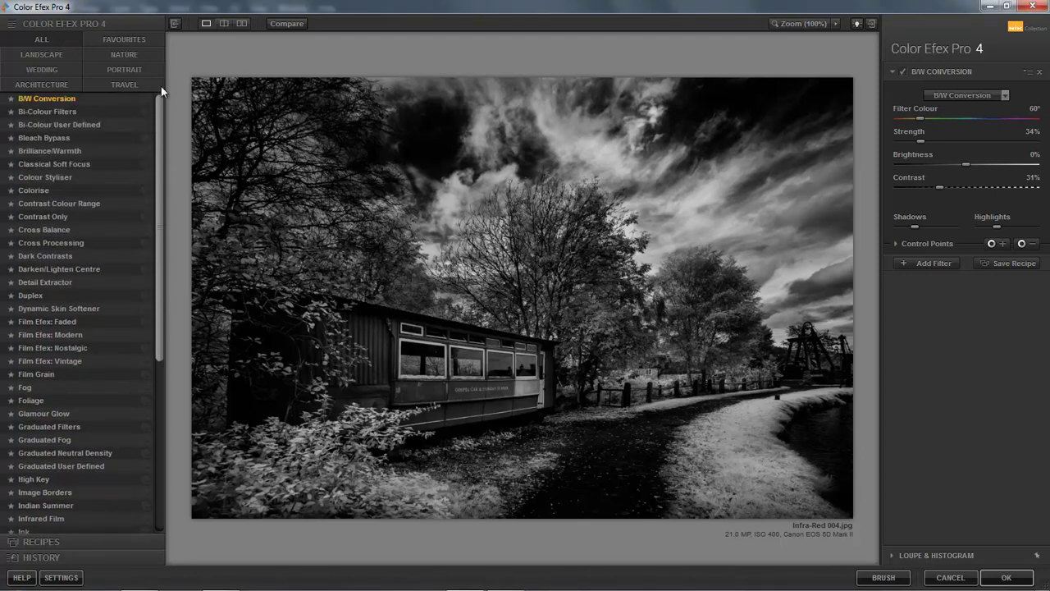
{"action": "left_click", "coordinate": [48, 53]}
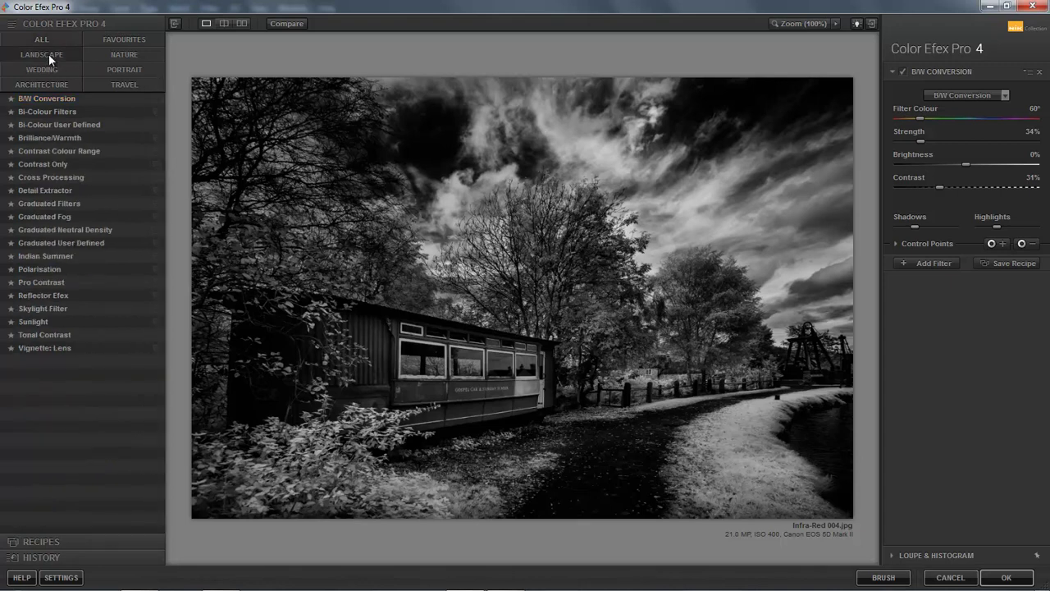
{"action": "left_click", "coordinate": [36, 178]}
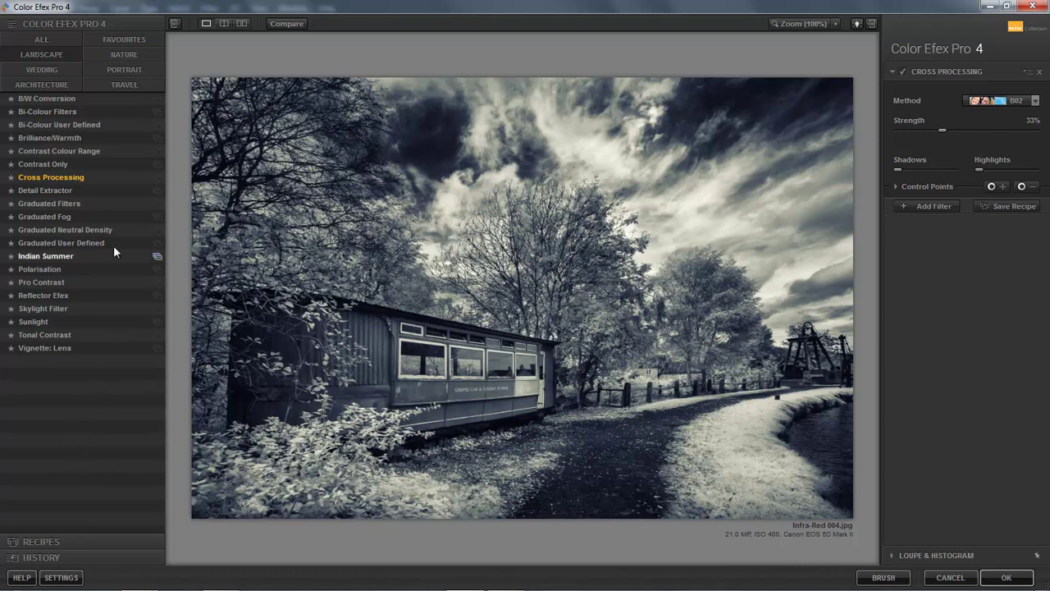
{"action": "left_click", "coordinate": [286, 25]}
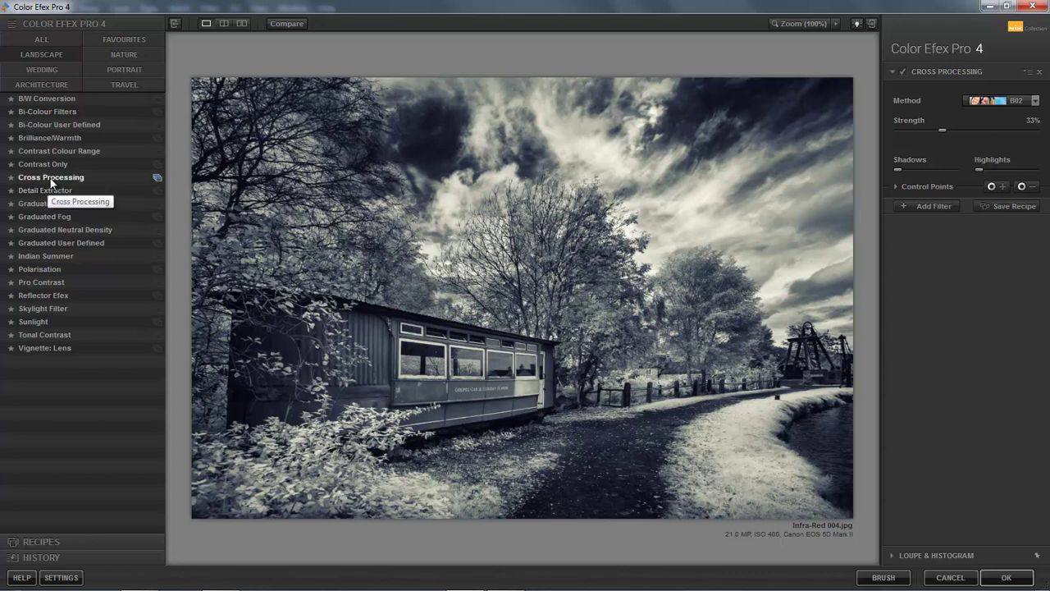
{"action": "left_click", "coordinate": [156, 177]}
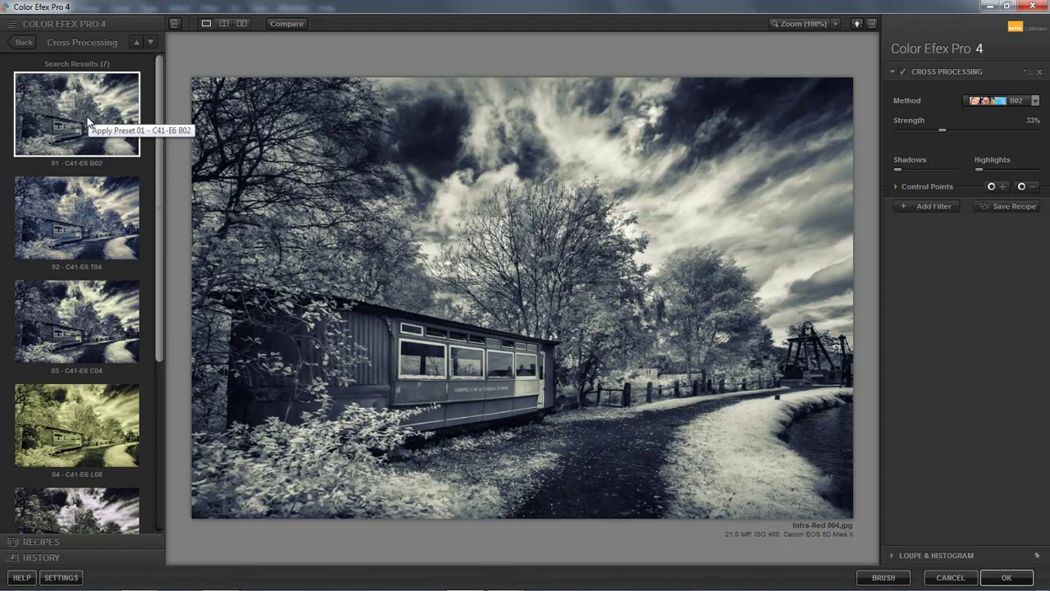
- Preview the Cross Processing presets from 02 - C41-E6 T04 through 07 - E6-C41 T01 on the image
{"action": "left_click", "coordinate": [92, 229]}
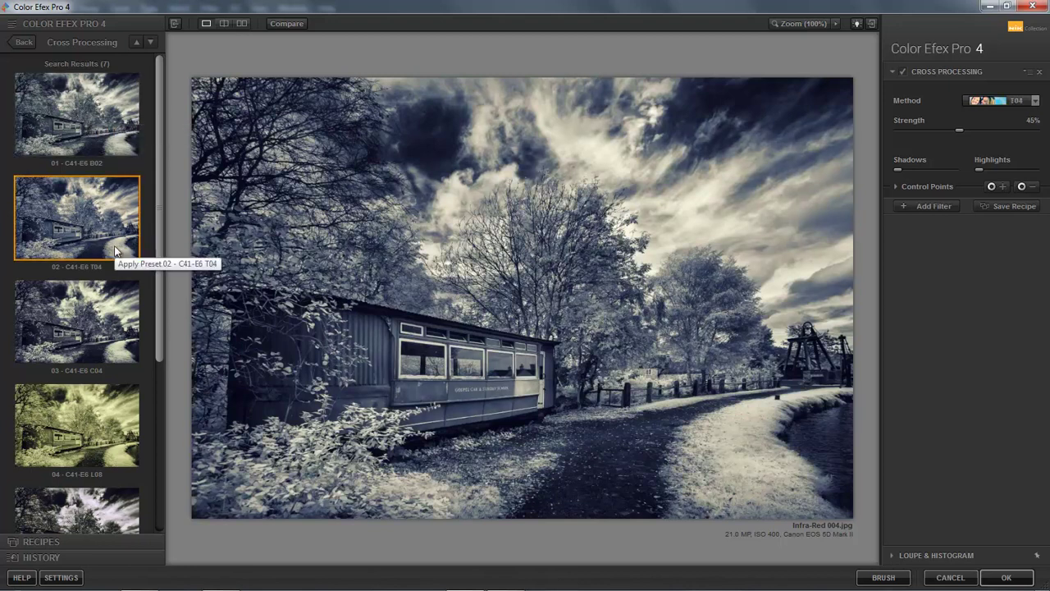
{"action": "left_click", "coordinate": [104, 315]}
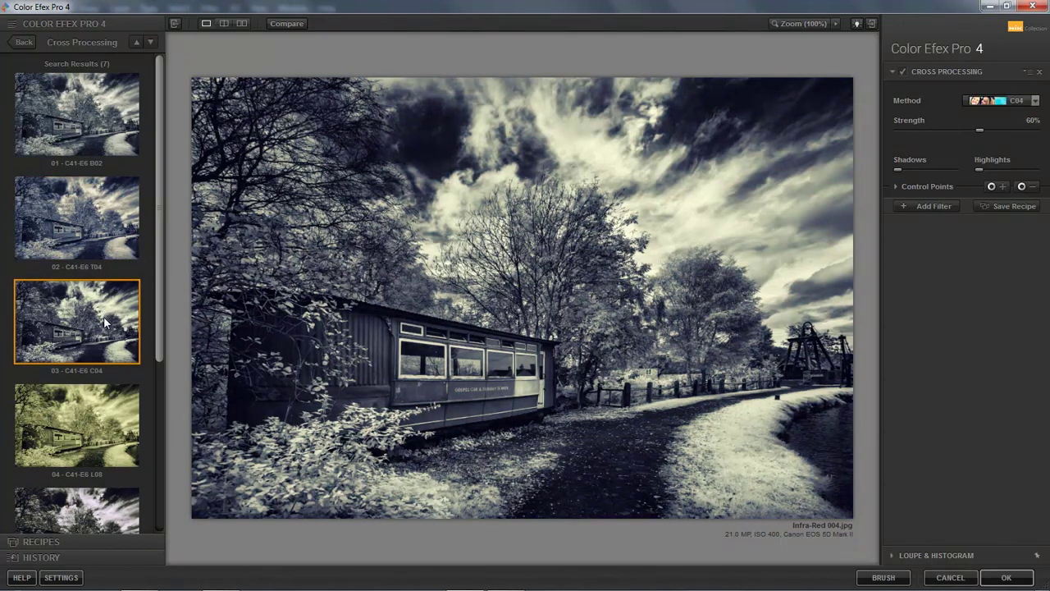
{"action": "left_click", "coordinate": [107, 422]}
{"action": "scroll", "coordinate": [159, 338], "scroll_direction": "down", "scroll_amount": 2}
{"action": "scroll", "coordinate": [153, 377], "scroll_direction": "down", "scroll_amount": 6}
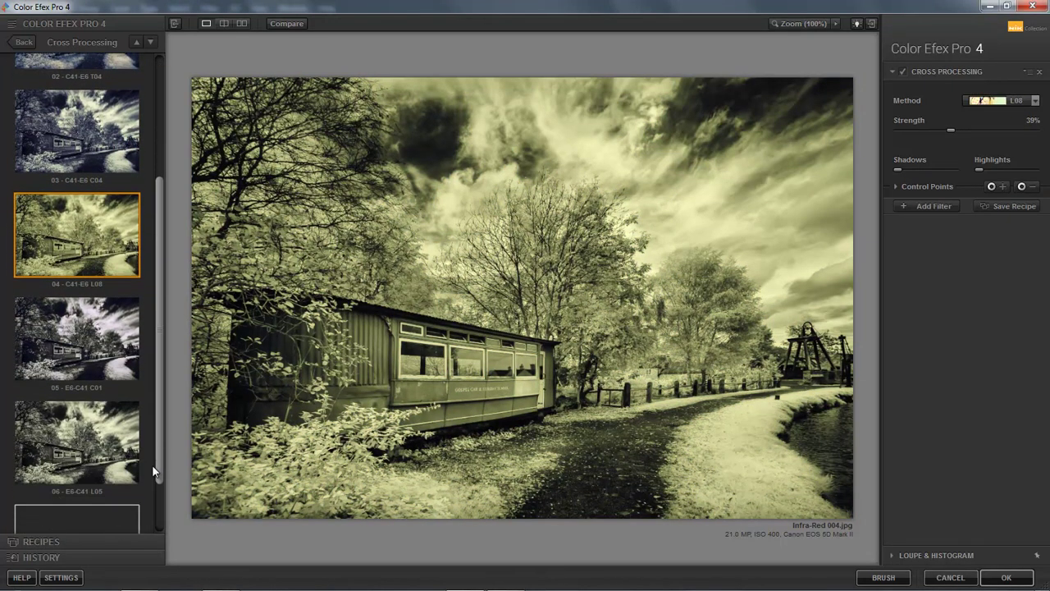
{"action": "left_click", "coordinate": [105, 302]}
{"action": "left_click", "coordinate": [102, 402]}
{"action": "left_click", "coordinate": [87, 491]}
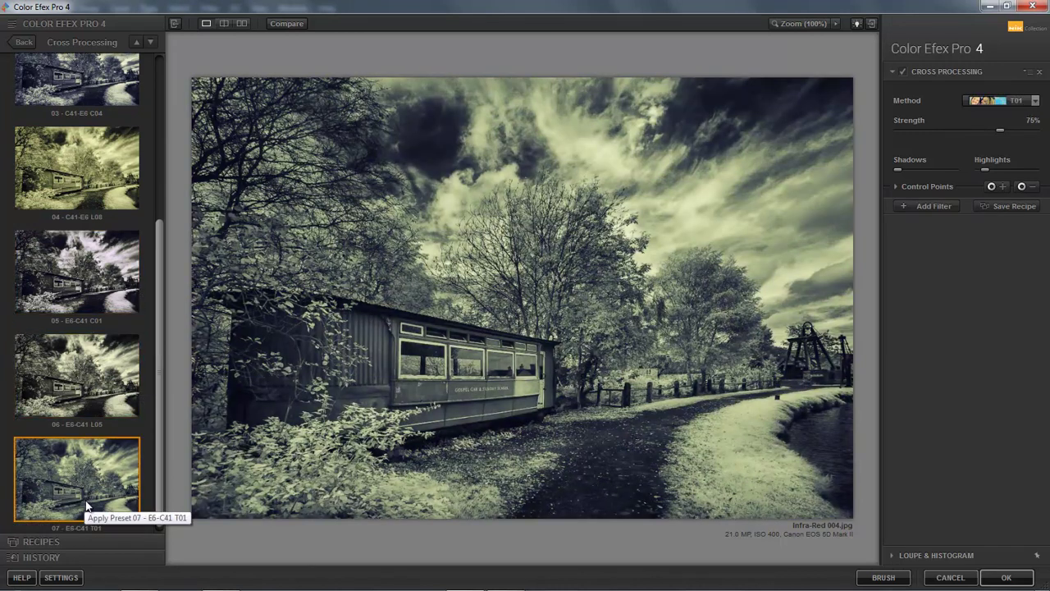
{"action": "left_click_drag", "start_coordinate": [158, 397], "coordinate": [182, 215]}
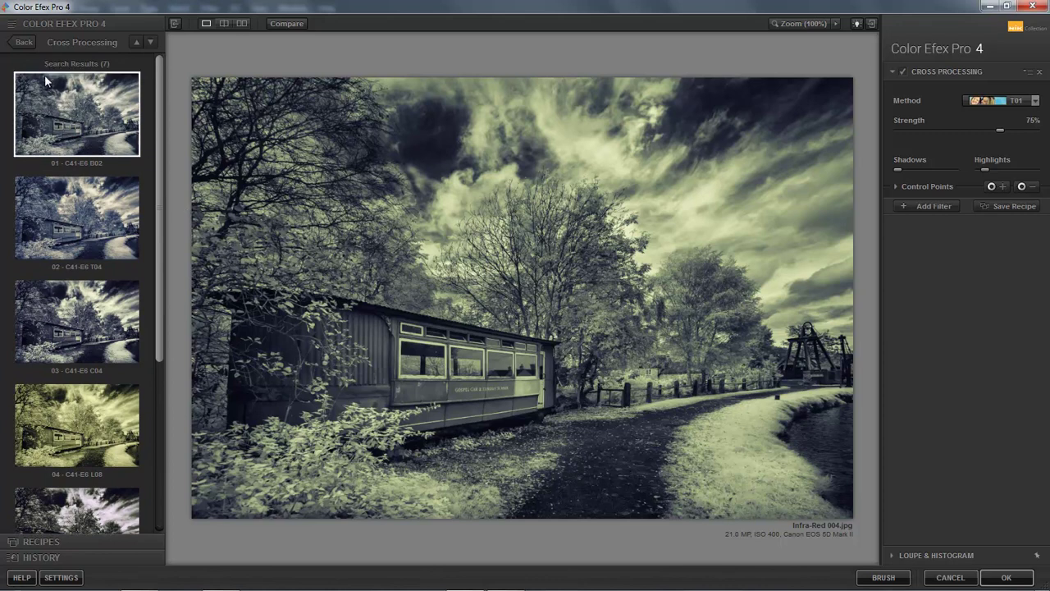
- Return to the filter list, reselect Cross Processing at 33% strength, and apply it to the image
{"action": "left_click", "coordinate": [23, 42]}
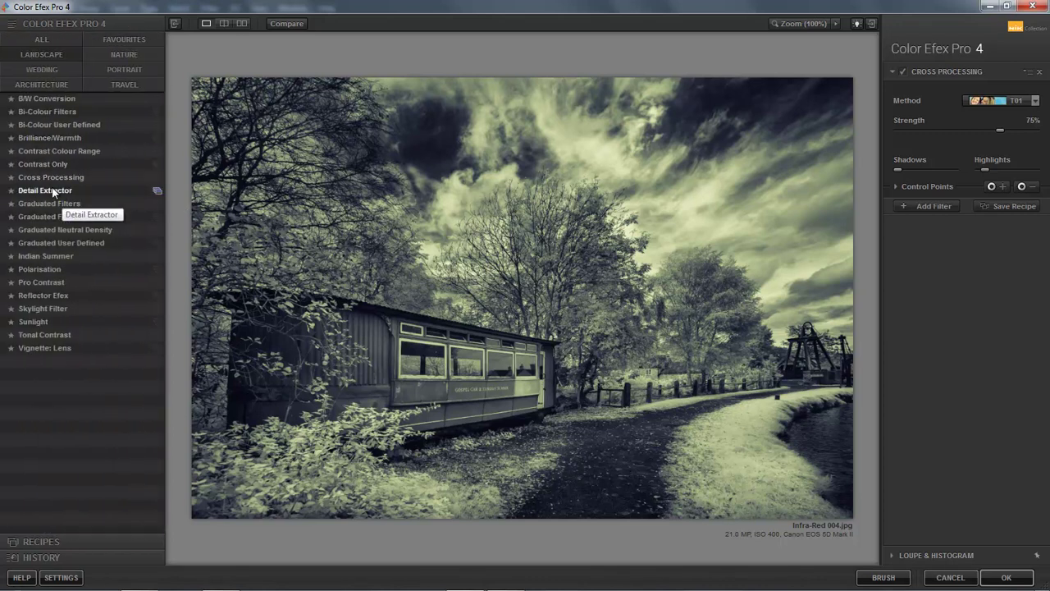
{"action": "left_click", "coordinate": [44, 178]}
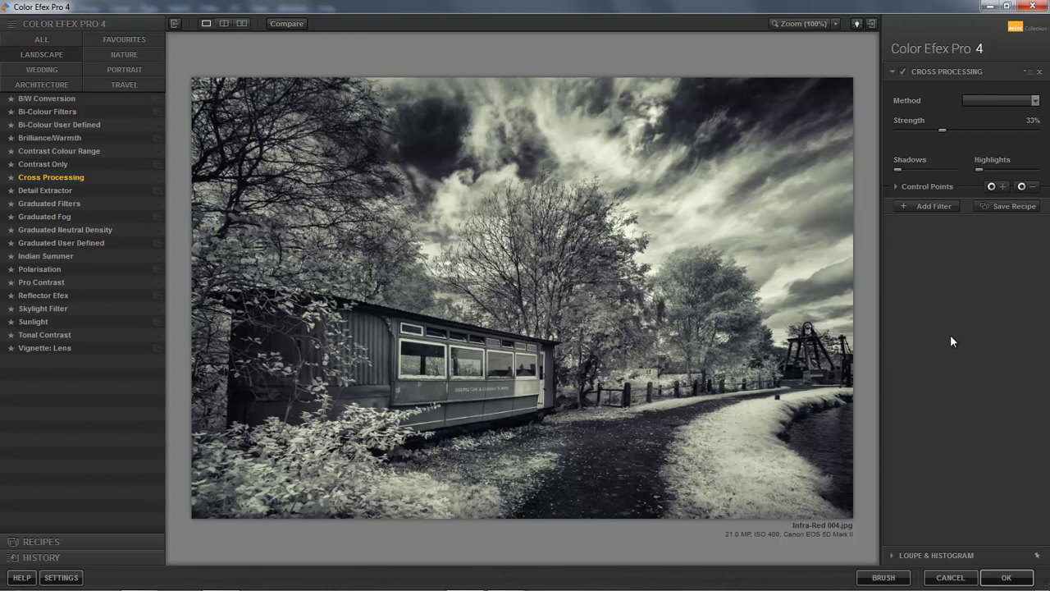
{"action": "left_click", "coordinate": [1003, 577]}
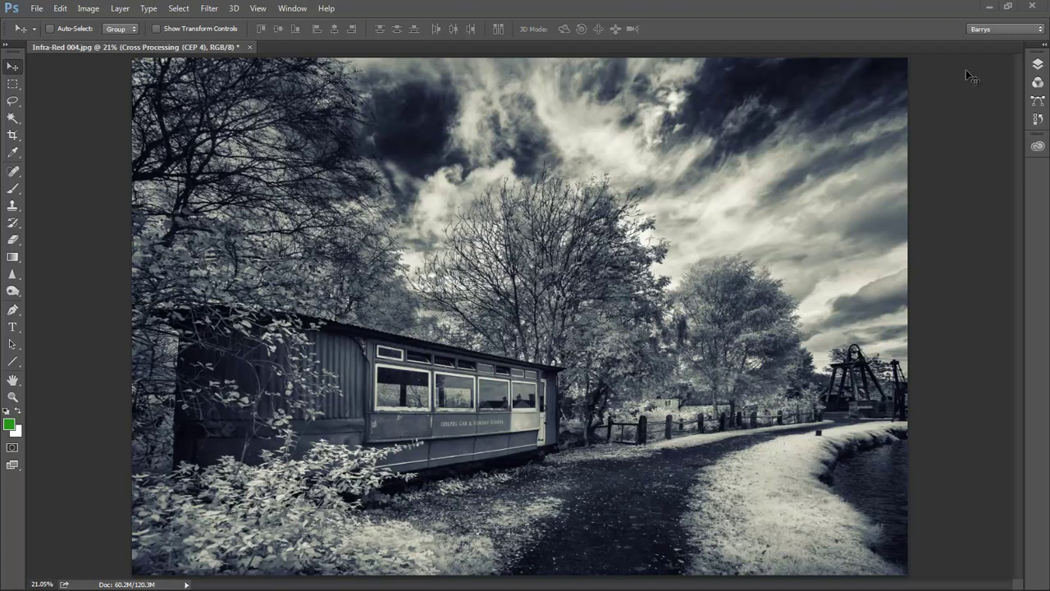
- Show the layers and toggle the Cross Processing layer's visibility off and on to compare it with the original
{"action": "left_click", "coordinate": [1037, 65]}
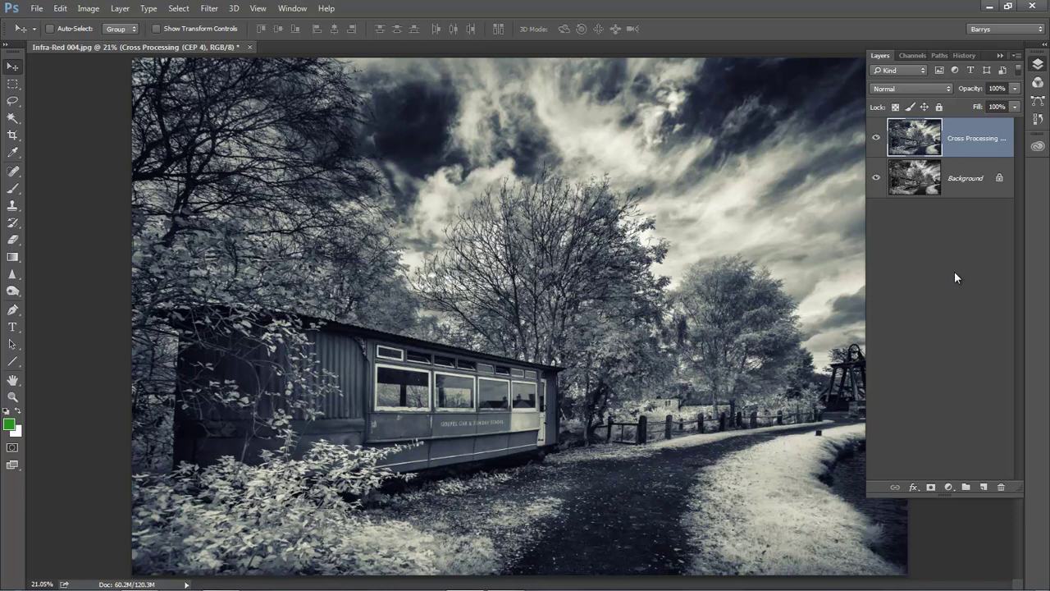
{"action": "left_click", "coordinate": [877, 138]}
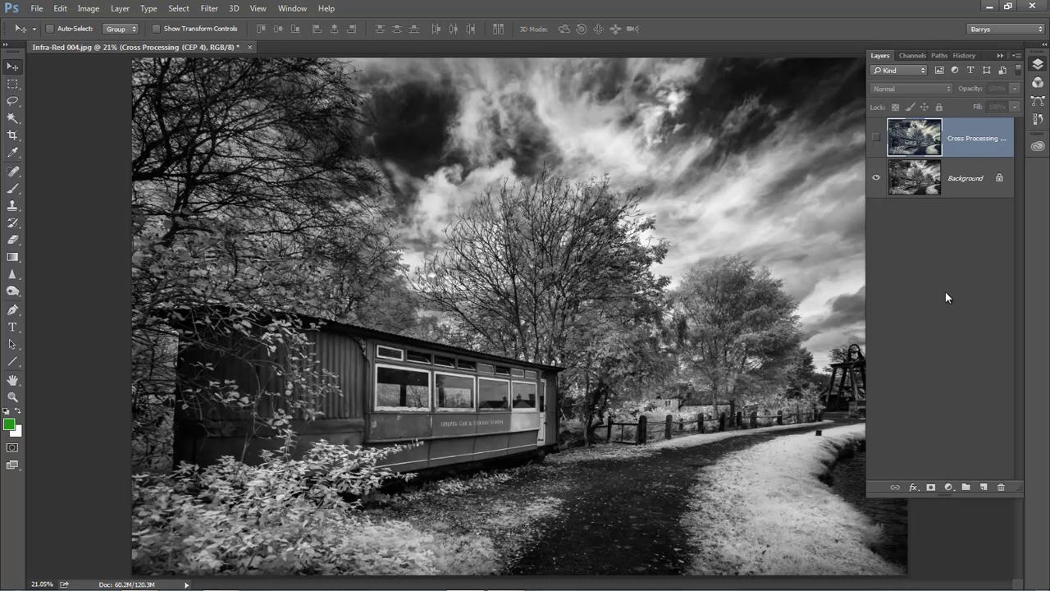
{"action": "left_click", "coordinate": [877, 139]}
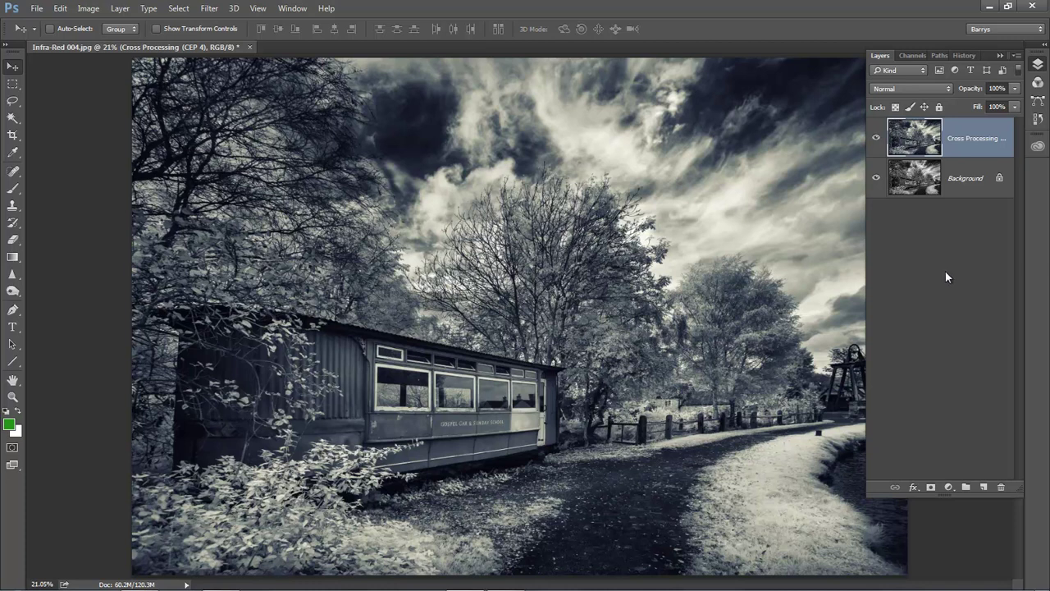
- Try a lower opacity on the Cross Processing layer and return it to 100%
{"action": "left_click", "coordinate": [1014, 89]}
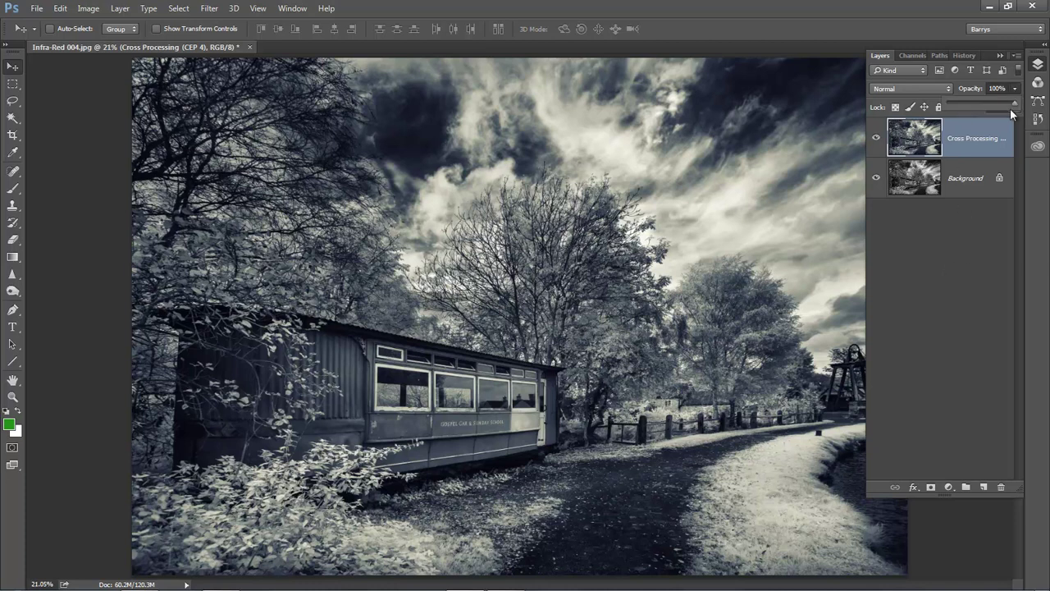
{"action": "left_click_drag", "start_coordinate": [989, 104], "coordinate": [980, 105]}
{"action": "left_click_drag", "start_coordinate": [1005, 105], "coordinate": [1016, 105]}
- Flatten the image into a single layer and hide the layer list
{"action": "left_click", "coordinate": [1017, 57]}
{"action": "left_click", "coordinate": [1017, 57]}
{"action": "mouse_move", "coordinate": [956, 347]}
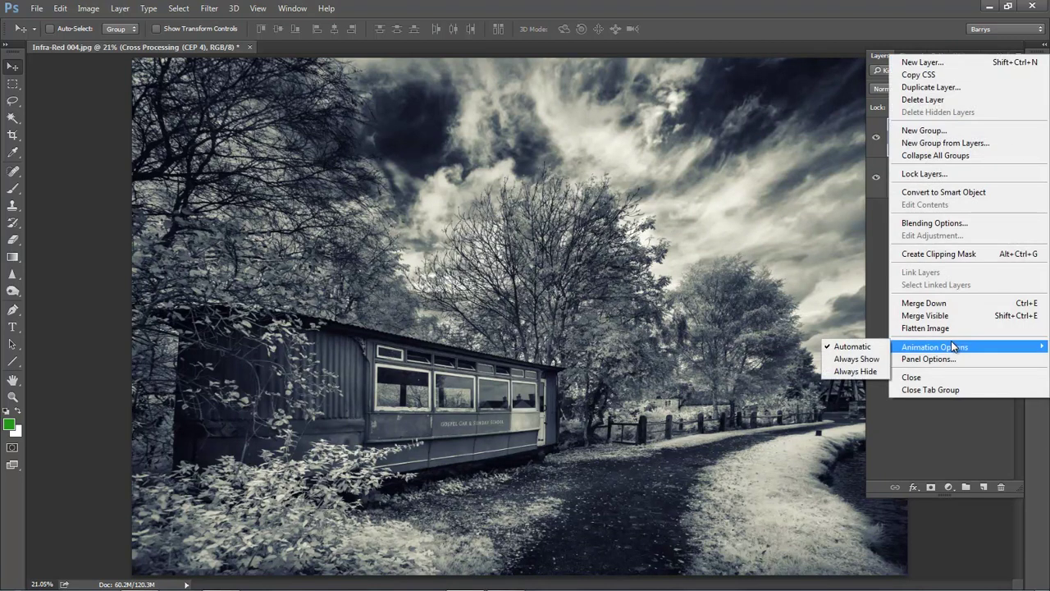
{"action": "left_click", "coordinate": [964, 328]}
{"action": "key", "text": "F7"}
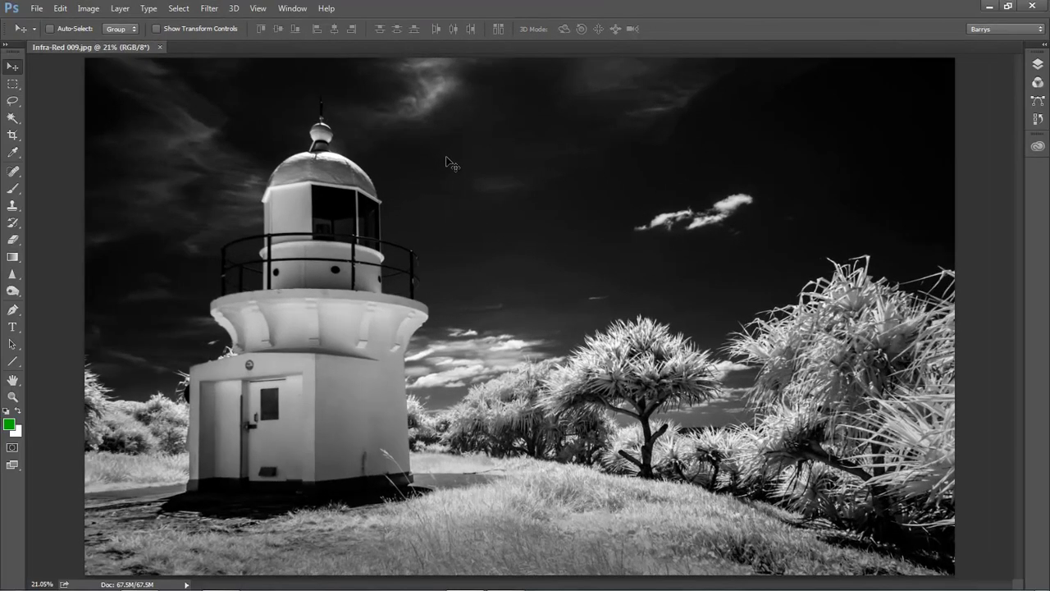
- Launch the Analog Efex Pro 2 filter from the Nik Collection on Infra-Red 009.jpg
{"action": "left_click", "coordinate": [209, 10]}
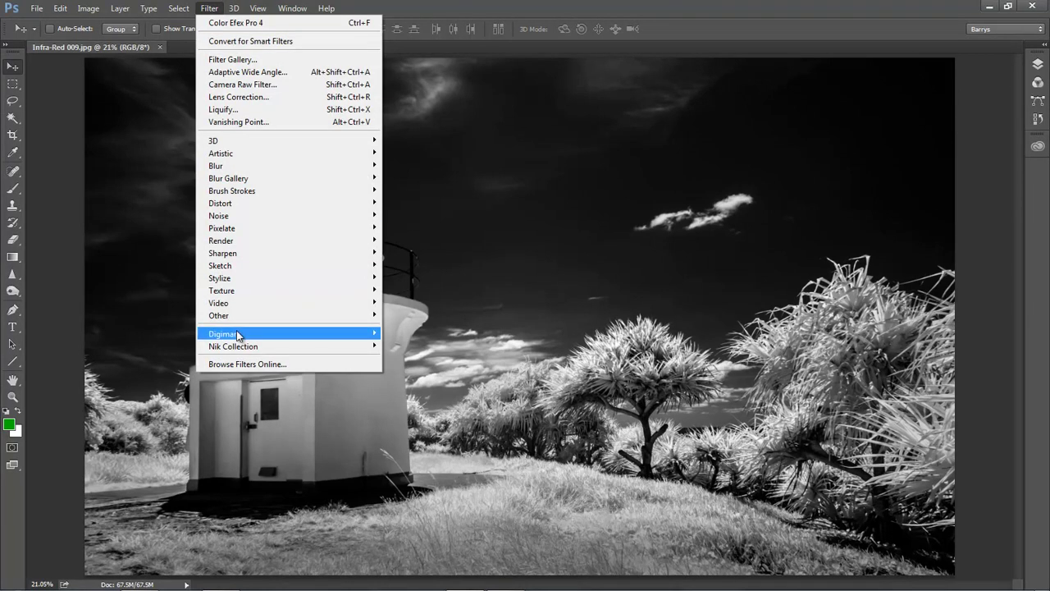
{"action": "mouse_move", "coordinate": [236, 347]}
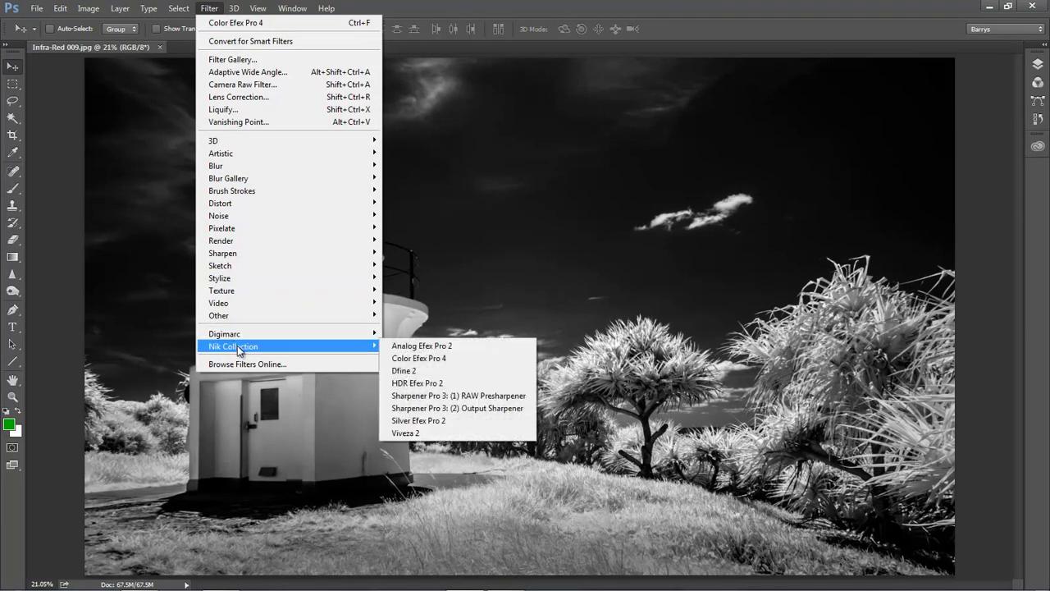
{"action": "left_click", "coordinate": [422, 348]}
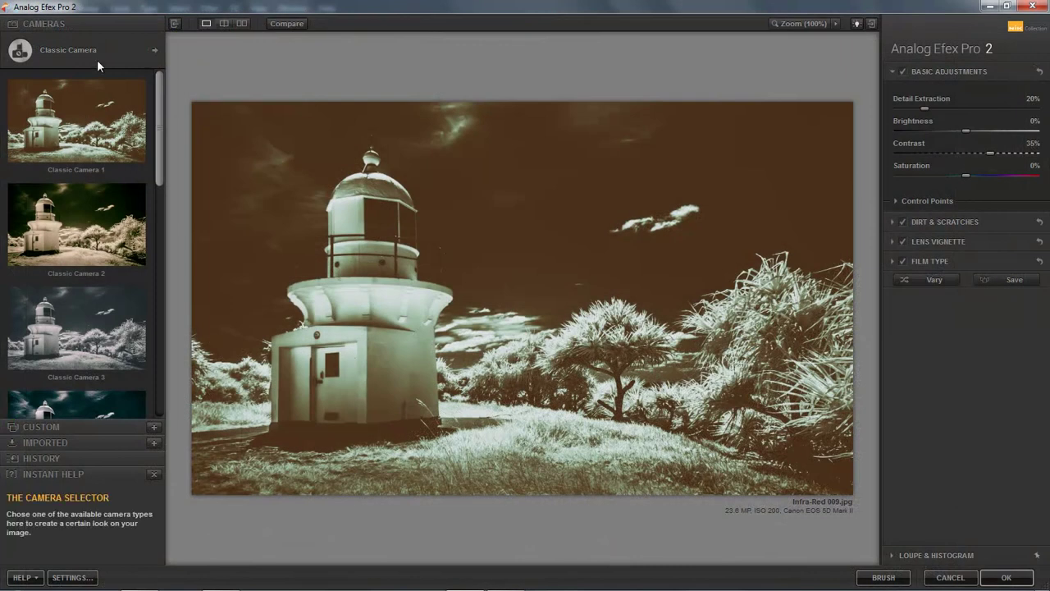
- Try the Classic Camera 7 preset on the lighthouse image and browse the other Classic Camera presets
{"action": "left_click_drag", "start_coordinate": [162, 97], "coordinate": [165, 245]}
{"action": "left_click", "coordinate": [82, 308]}
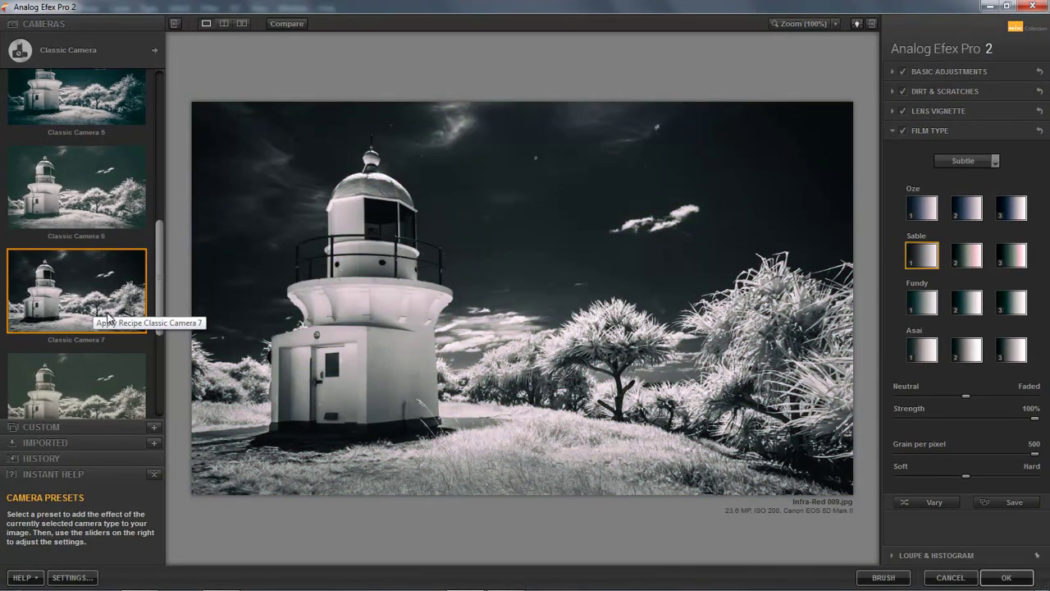
{"action": "left_click_drag", "start_coordinate": [162, 284], "coordinate": [165, 230]}
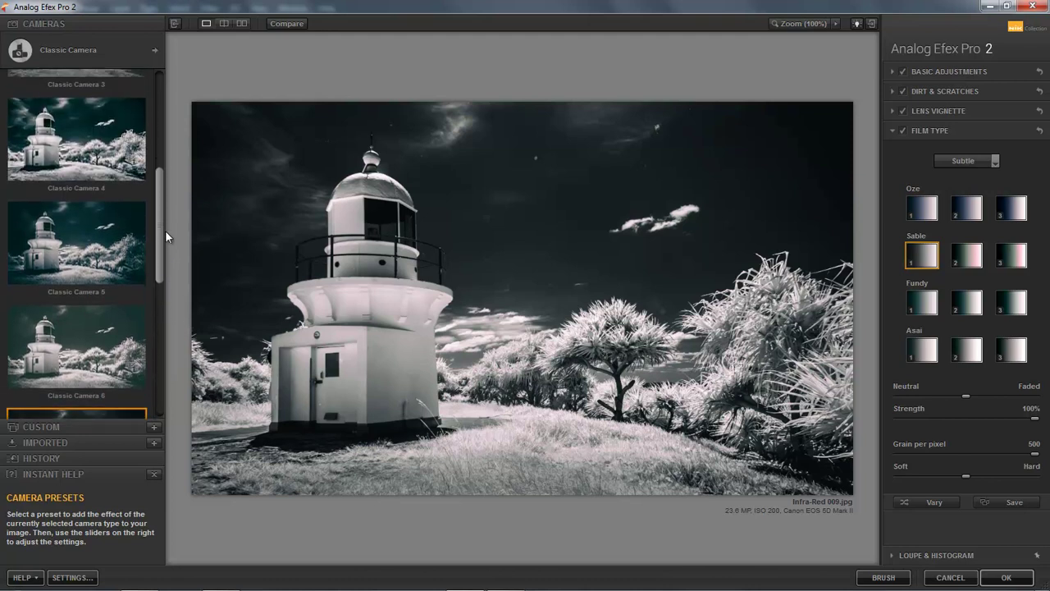
- Switch to the Frames tool, choose the middle Film strip frame in the fifth row, and apply the filter to the image
{"action": "left_click", "coordinate": [155, 50]}
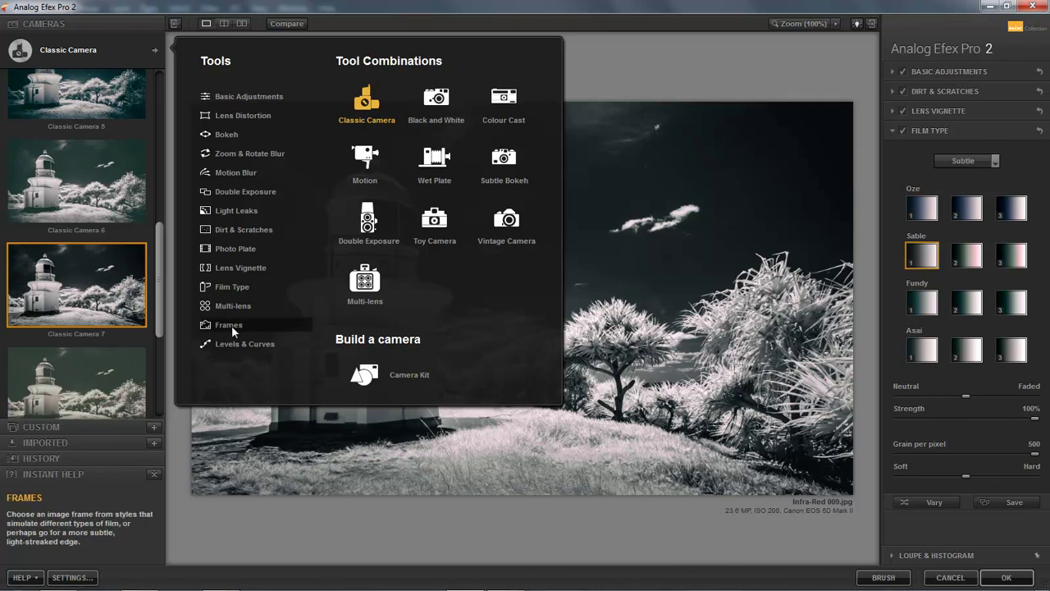
{"action": "left_click", "coordinate": [229, 325]}
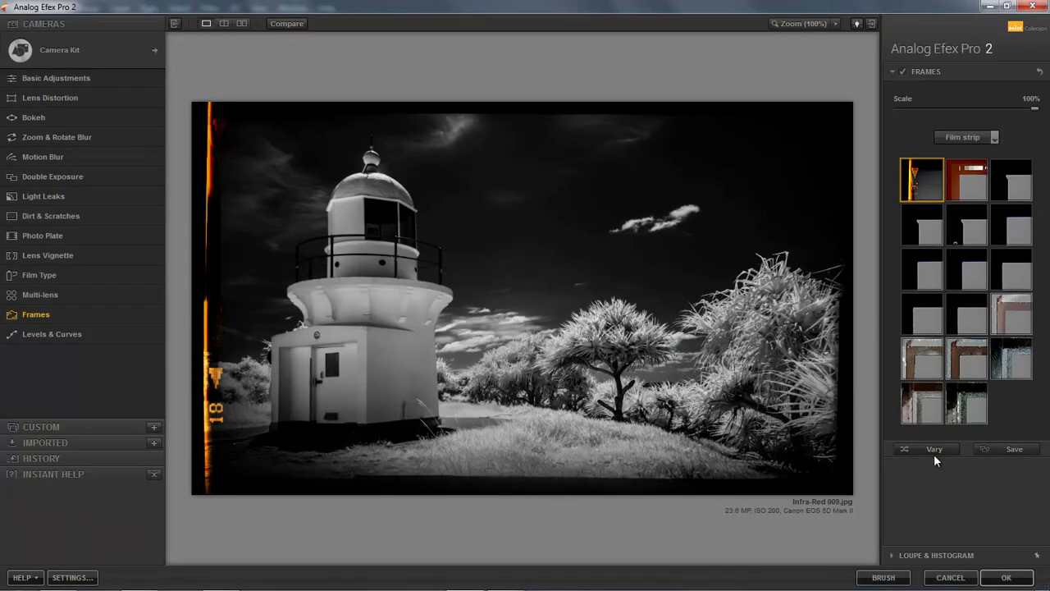
{"action": "left_click", "coordinate": [994, 138]}
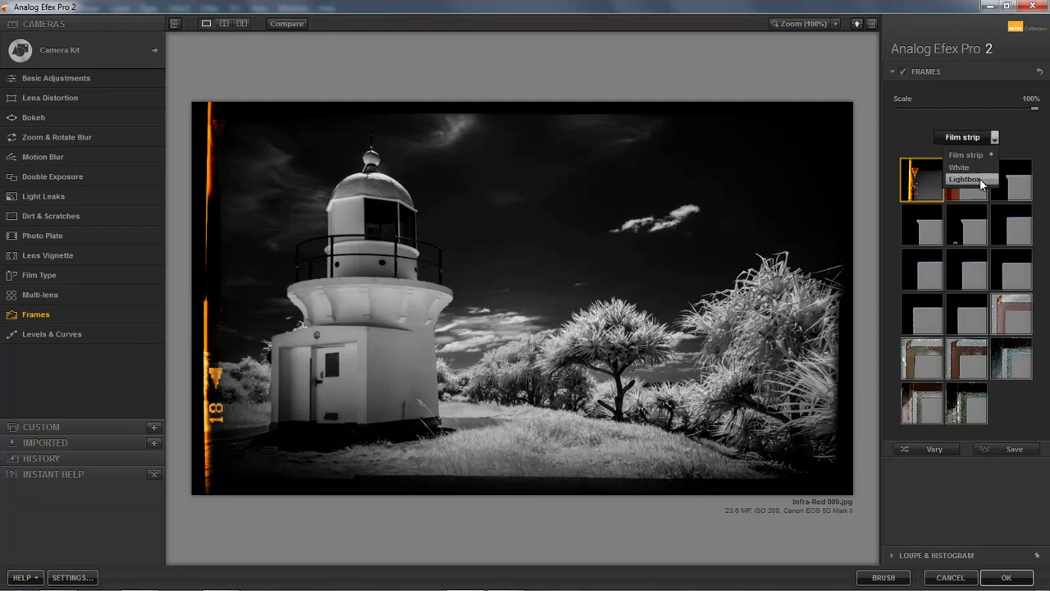
{"action": "left_click", "coordinate": [971, 156]}
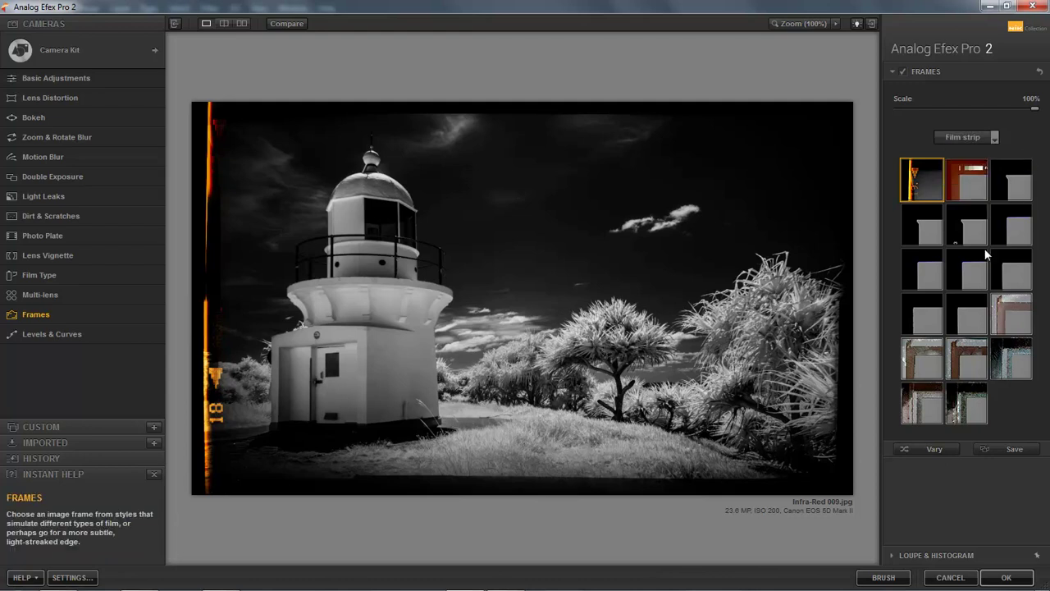
{"action": "left_click", "coordinate": [963, 362]}
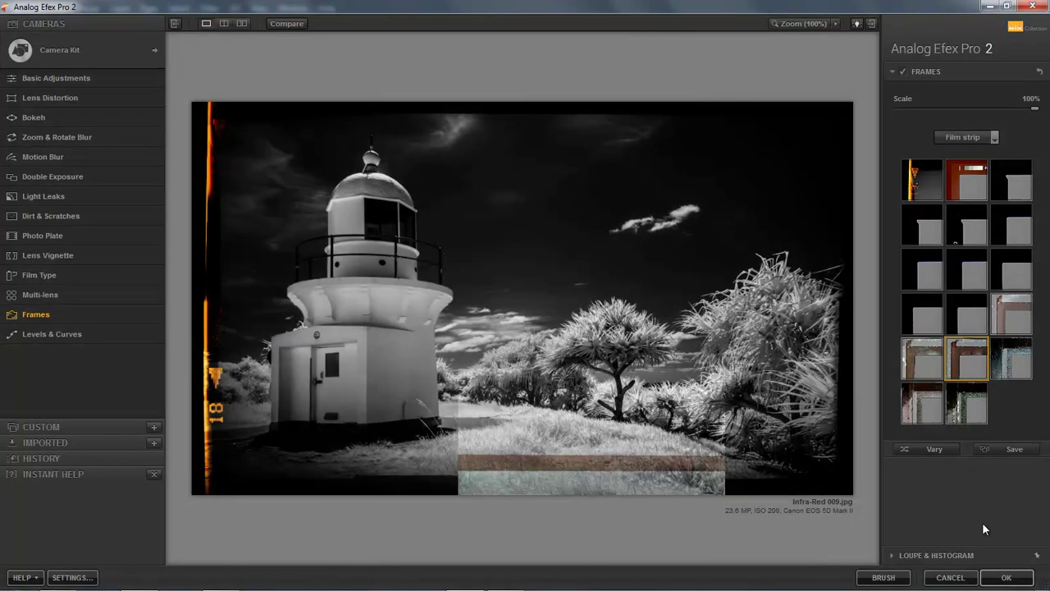
{"action": "left_click", "coordinate": [1009, 578]}
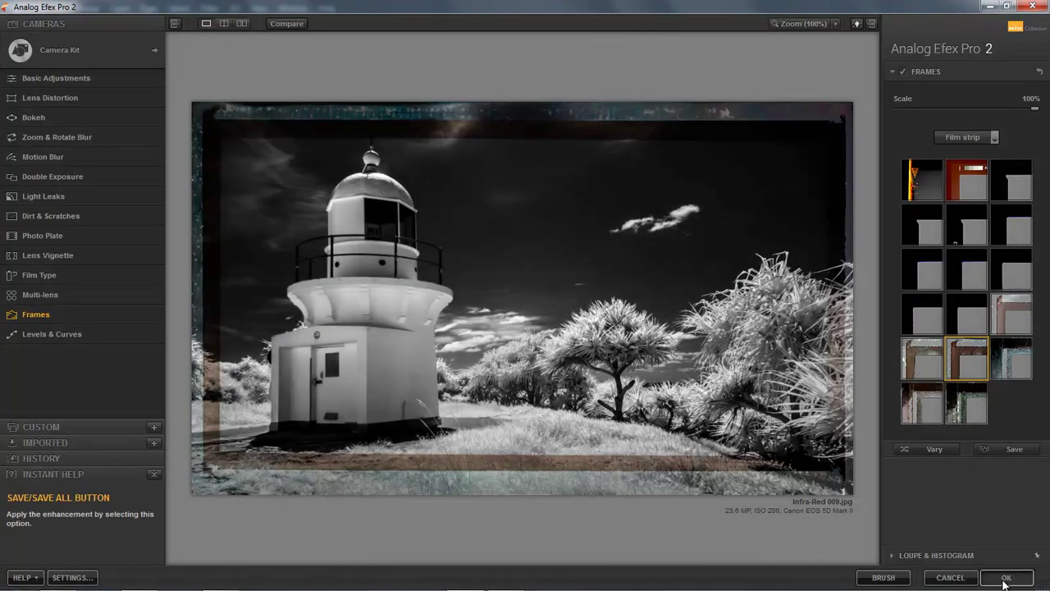